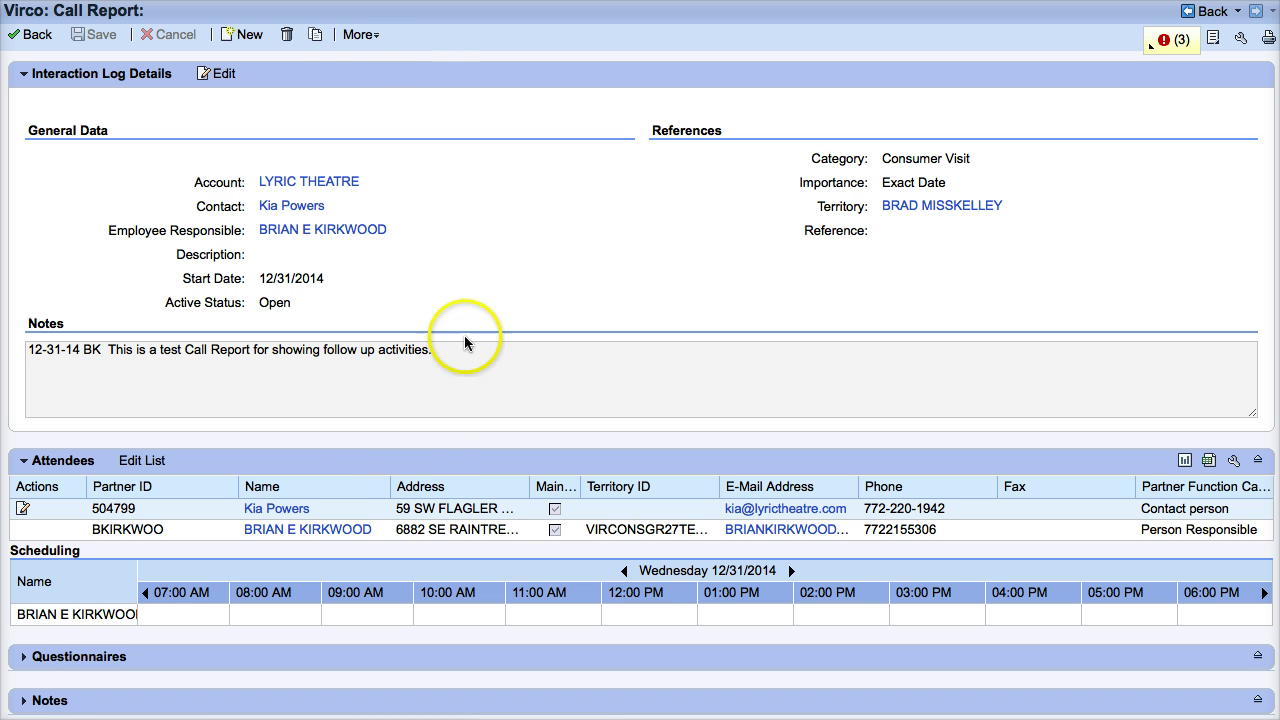
Create a follow-up of transaction type Appointment from the open call report.
{"action": "left_click", "coordinate": [375, 40]}
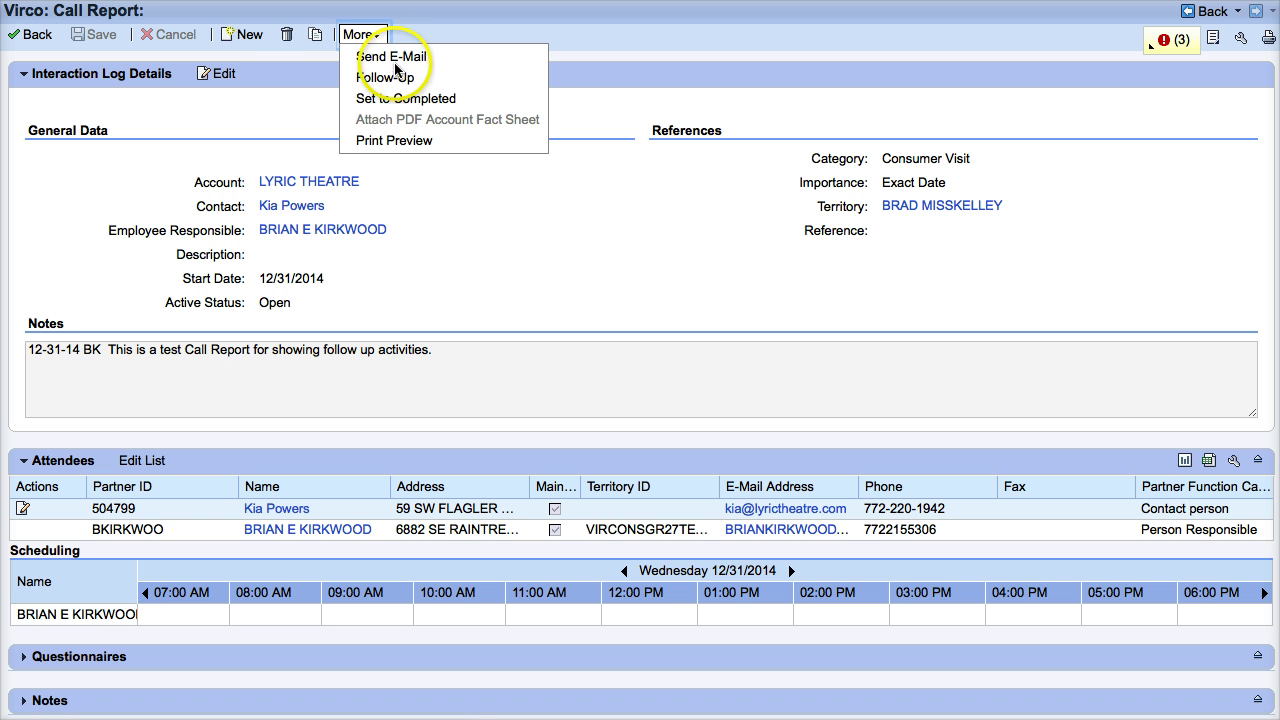
{"action": "left_click", "coordinate": [391, 78]}
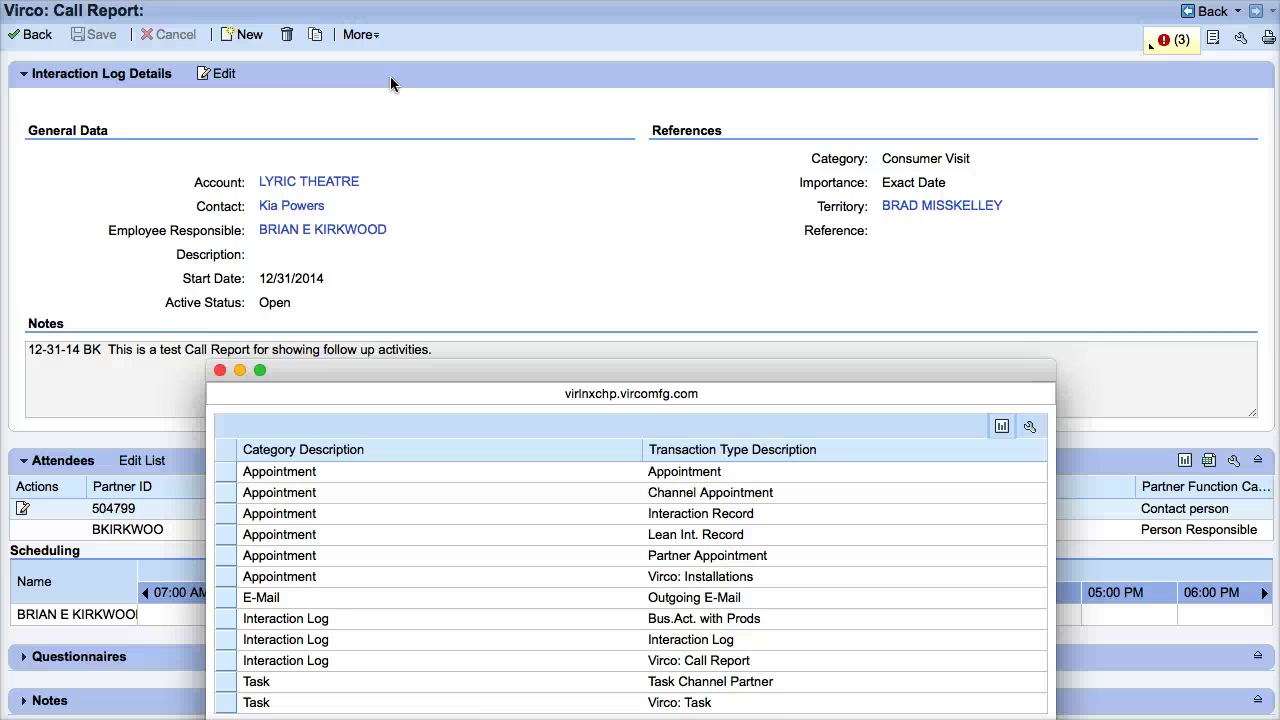
{"action": "left_click", "coordinate": [618, 479]}
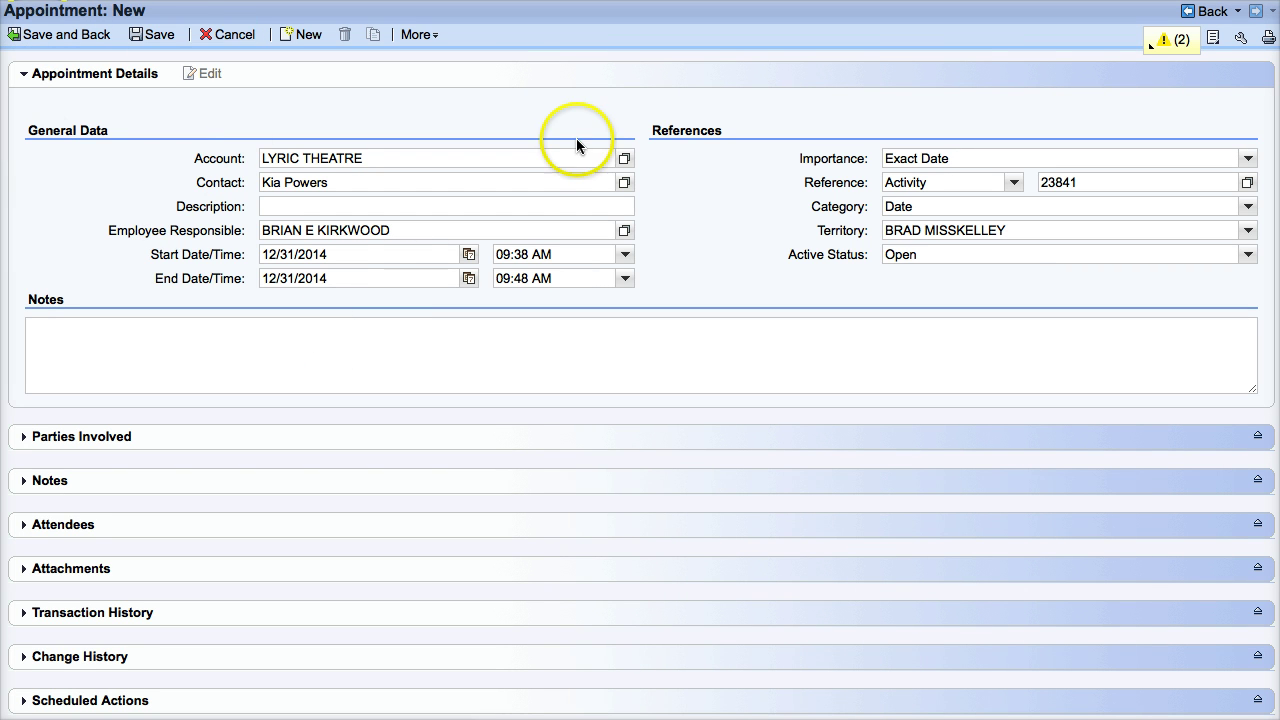
Enter "Follow call to set meeting" as the new appointment's description.
{"action": "left_click", "coordinate": [558, 206]}
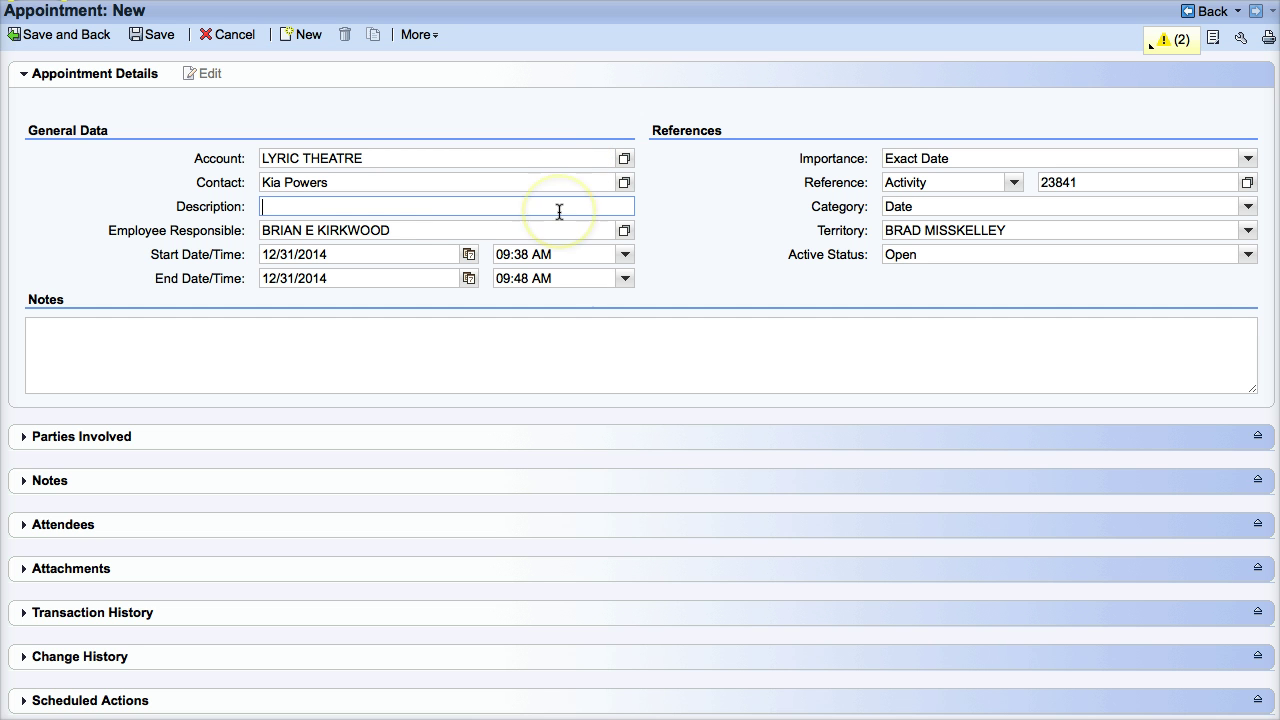
{"action": "type", "text": "Follow "}
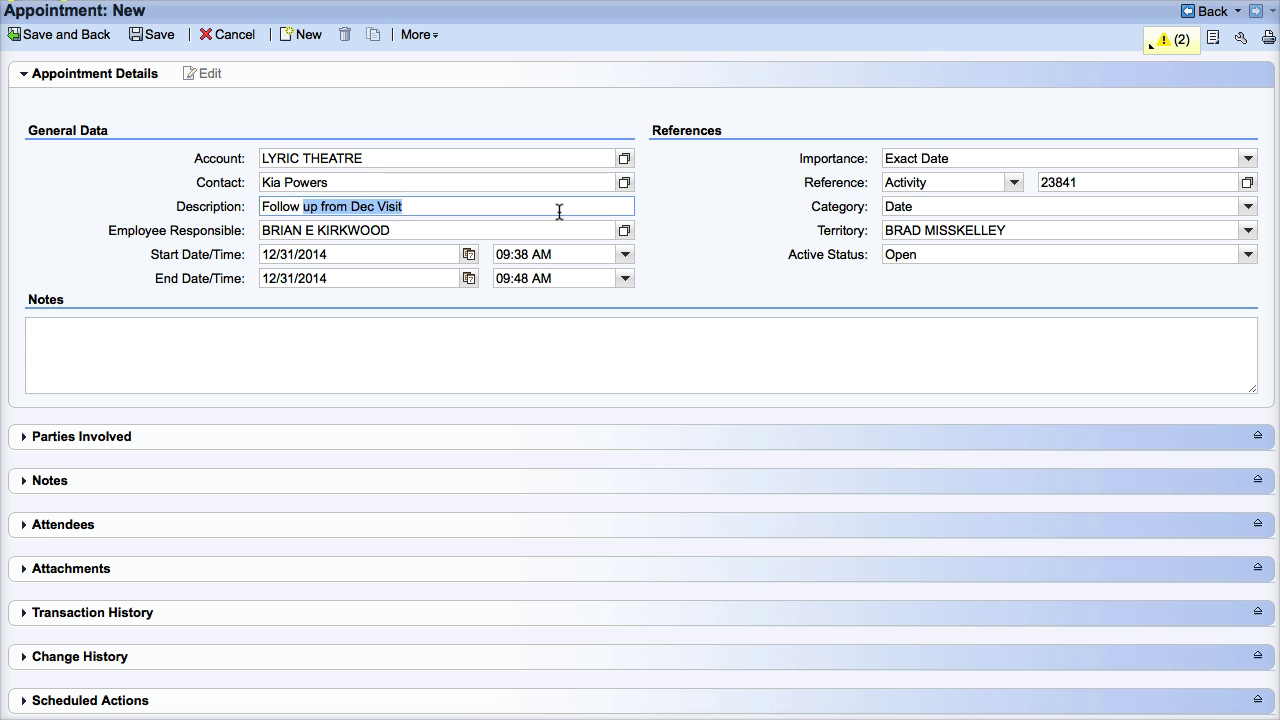
{"action": "type", "text": "call to set meeting"}
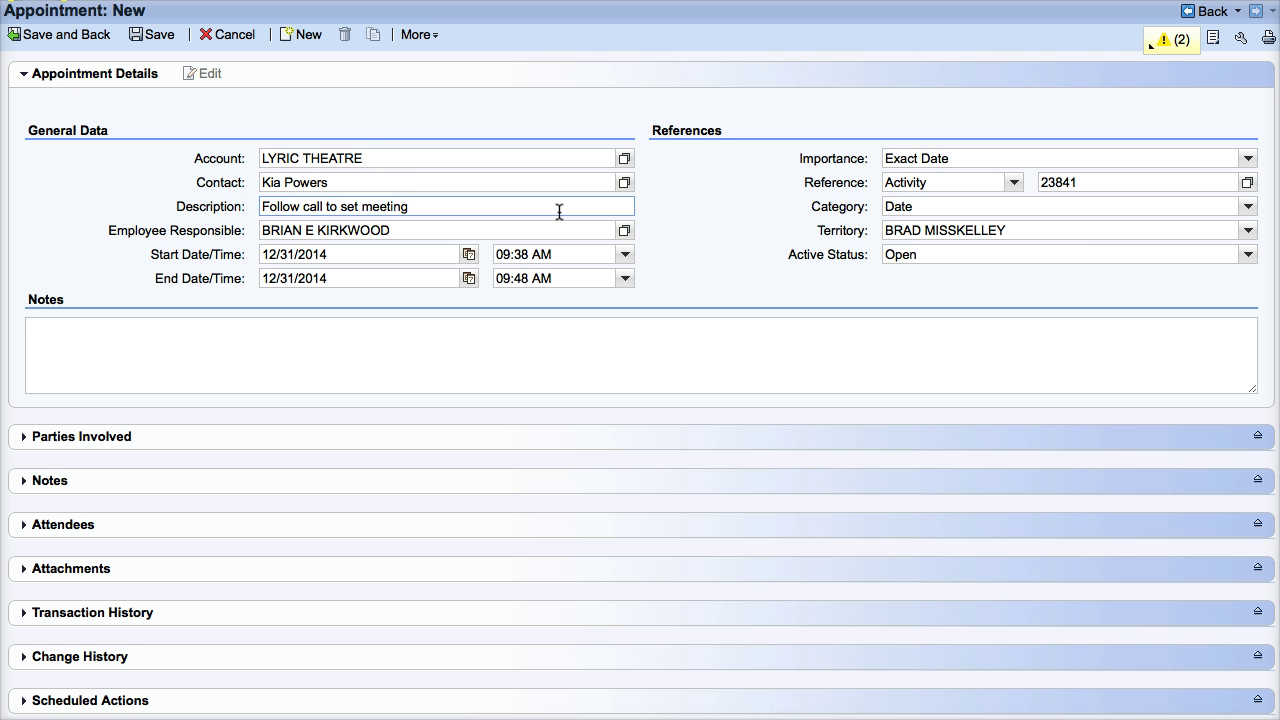
Set the appointment's start date to 04/15/2015.
{"action": "left_click", "coordinate": [466, 256]}
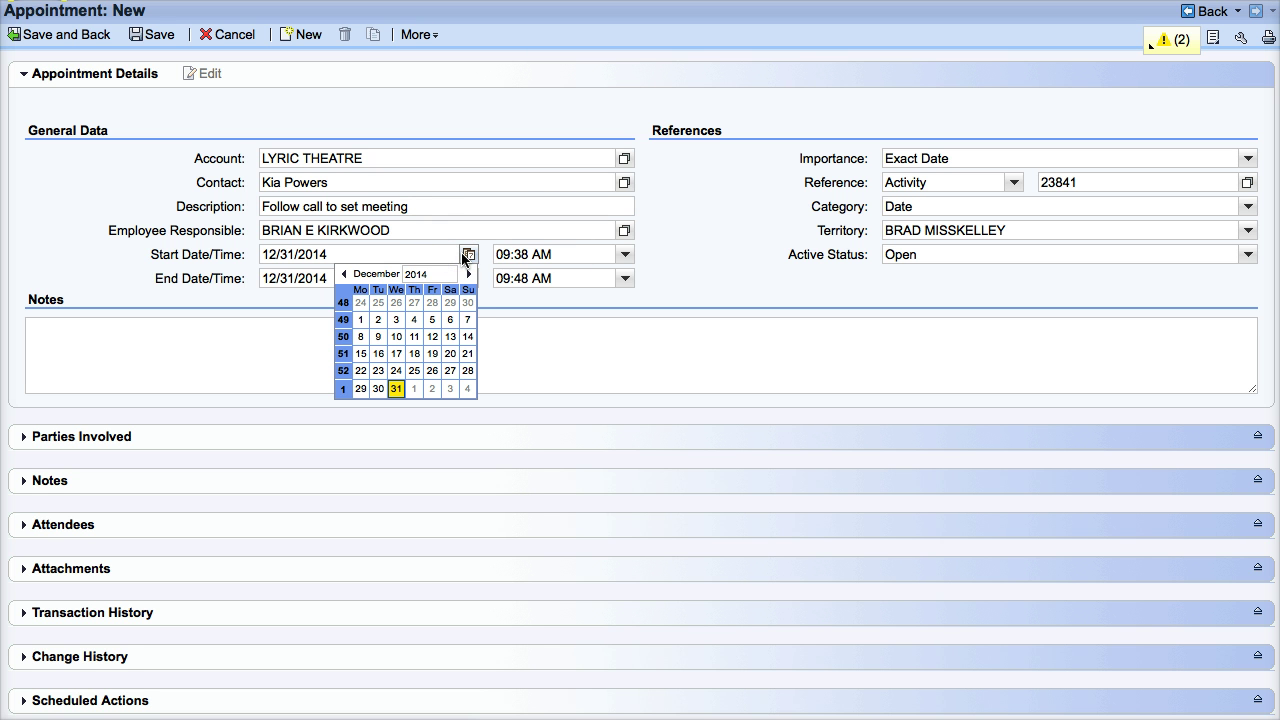
{"action": "left_click", "coordinate": [467, 275]}
{"action": "left_click", "coordinate": [467, 275]}
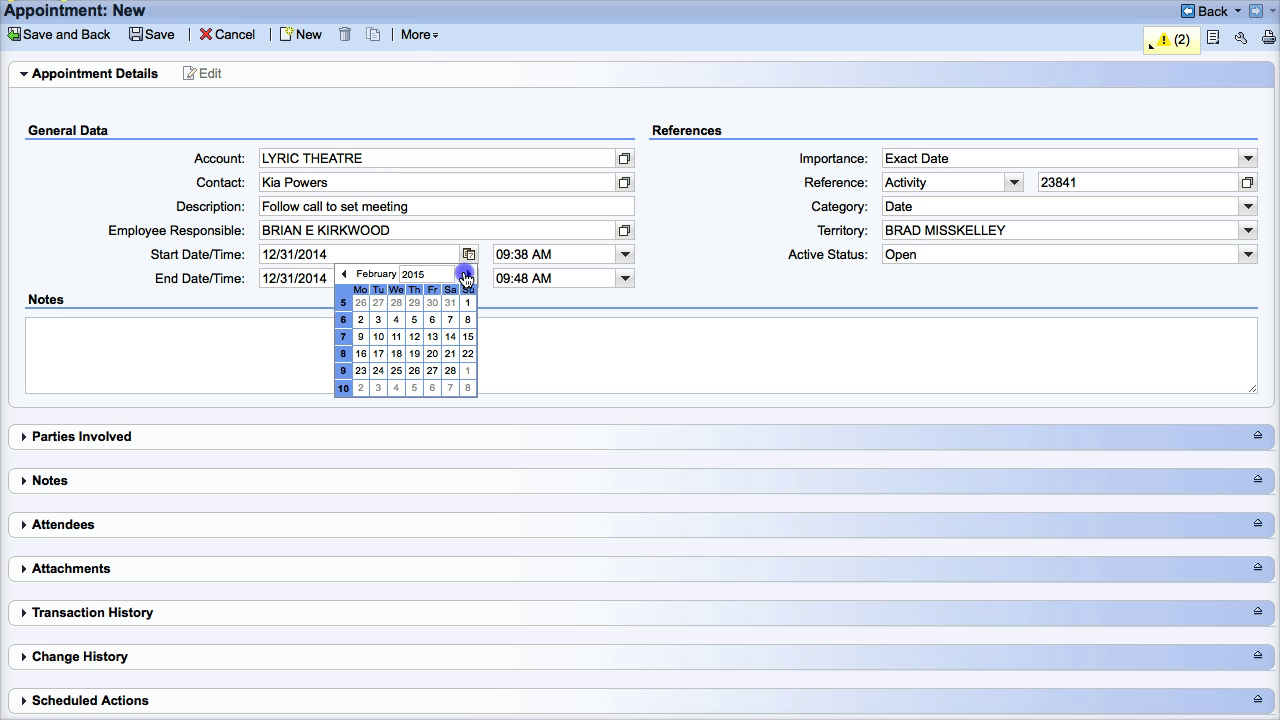
{"action": "left_click", "coordinate": [466, 275]}
{"action": "left_click", "coordinate": [466, 275]}
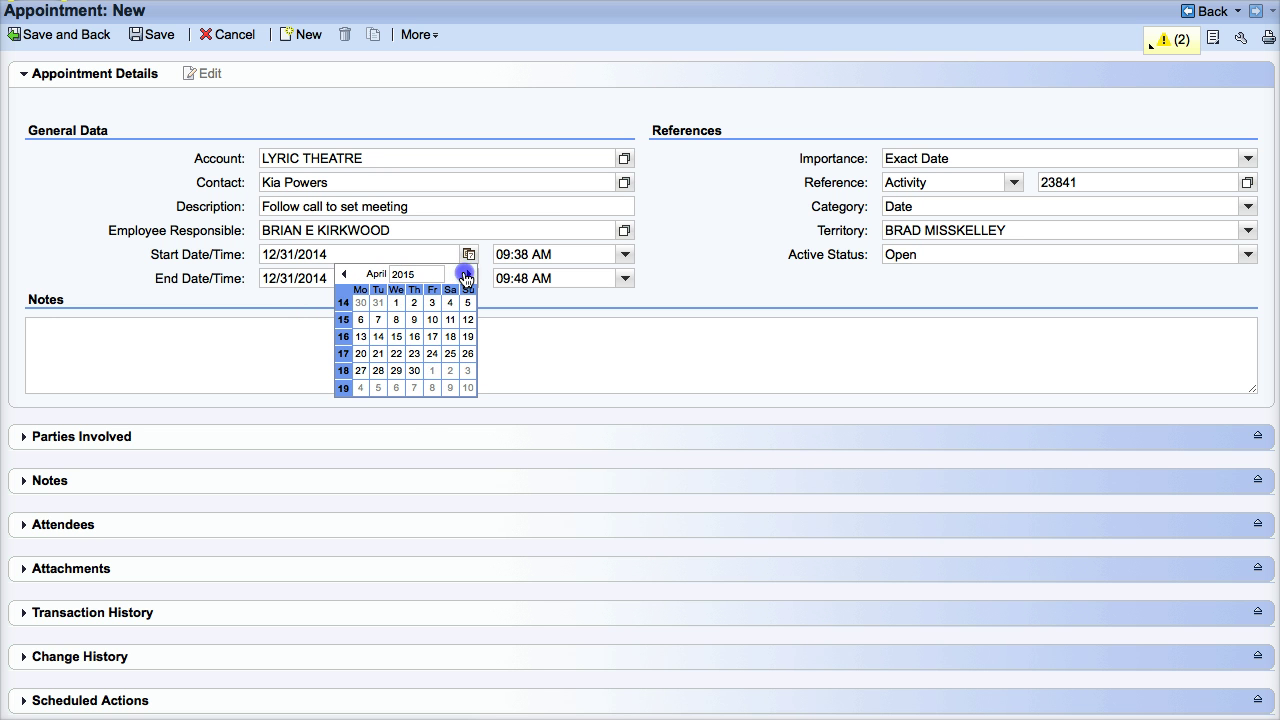
{"action": "left_click", "coordinate": [398, 338]}
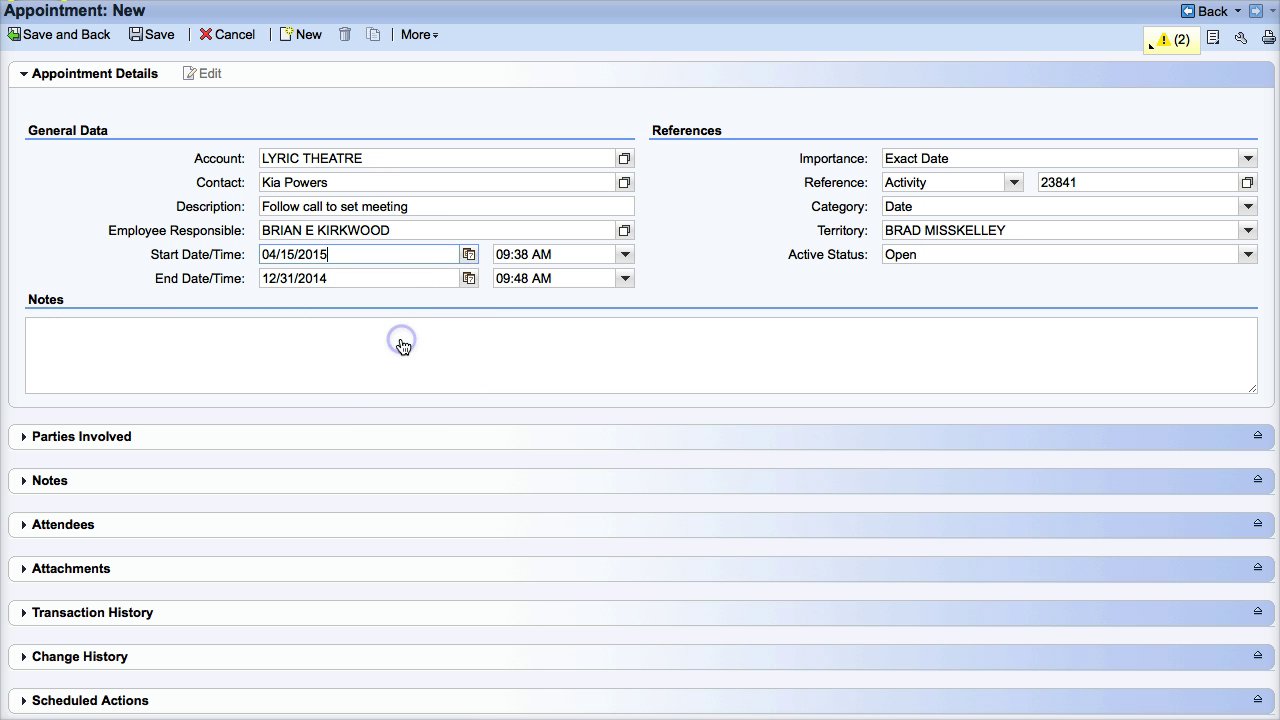
Set the appointment's end date to 04/15/2015.
{"action": "left_click", "coordinate": [467, 278]}
{"action": "left_click", "coordinate": [469, 300]}
{"action": "left_click", "coordinate": [469, 300]}
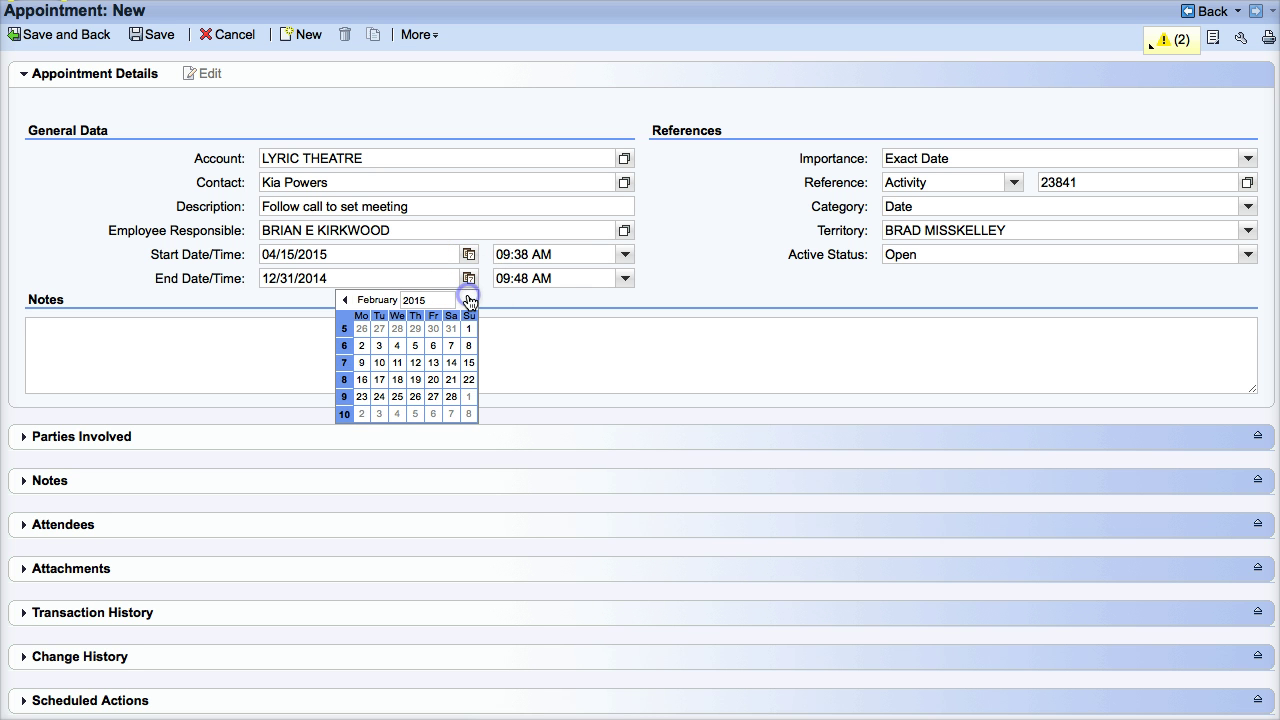
{"action": "left_click", "coordinate": [469, 300]}
{"action": "left_click", "coordinate": [469, 300]}
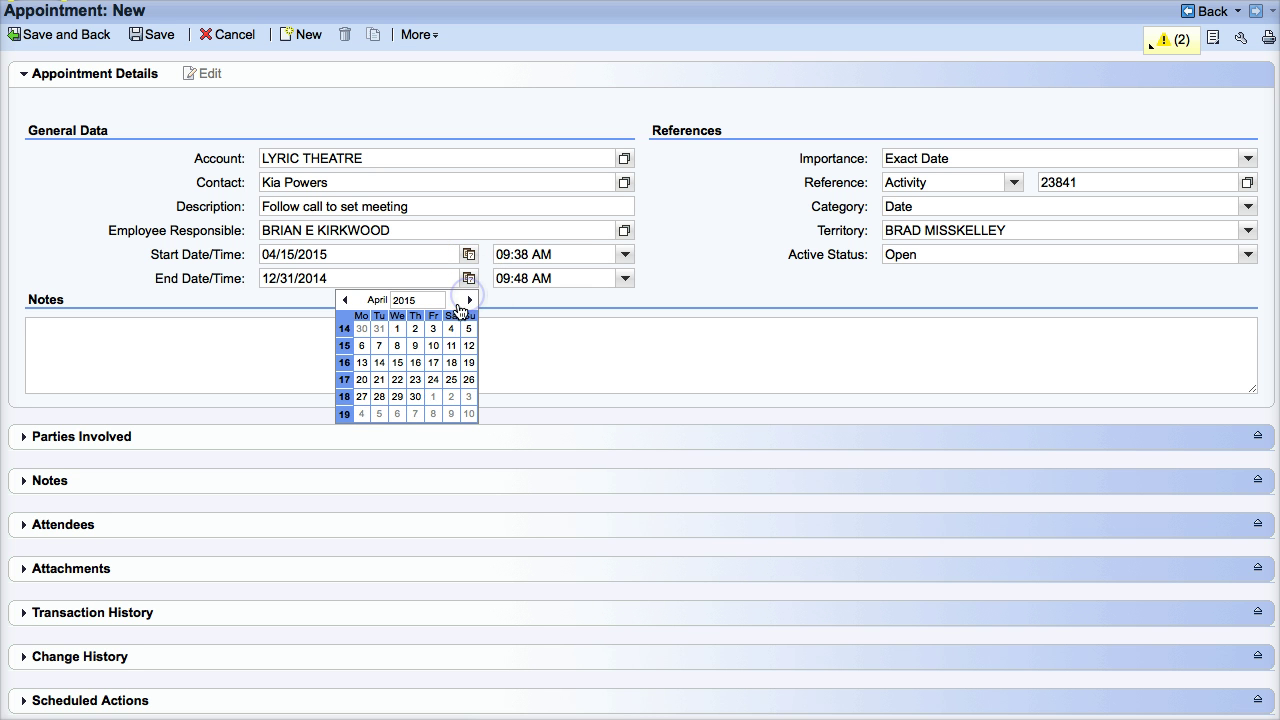
{"action": "left_click", "coordinate": [398, 362]}
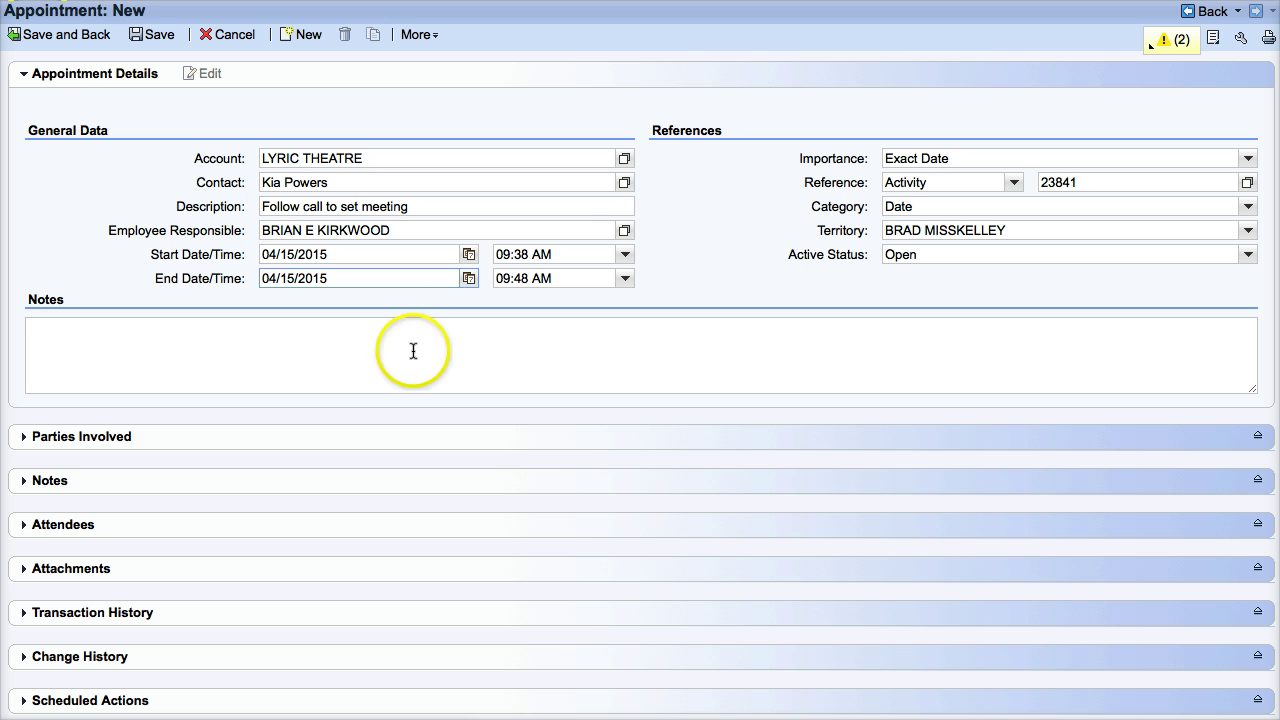
Set the appointment's start time to 08:00 AM.
{"action": "left_click", "coordinate": [624, 254]}
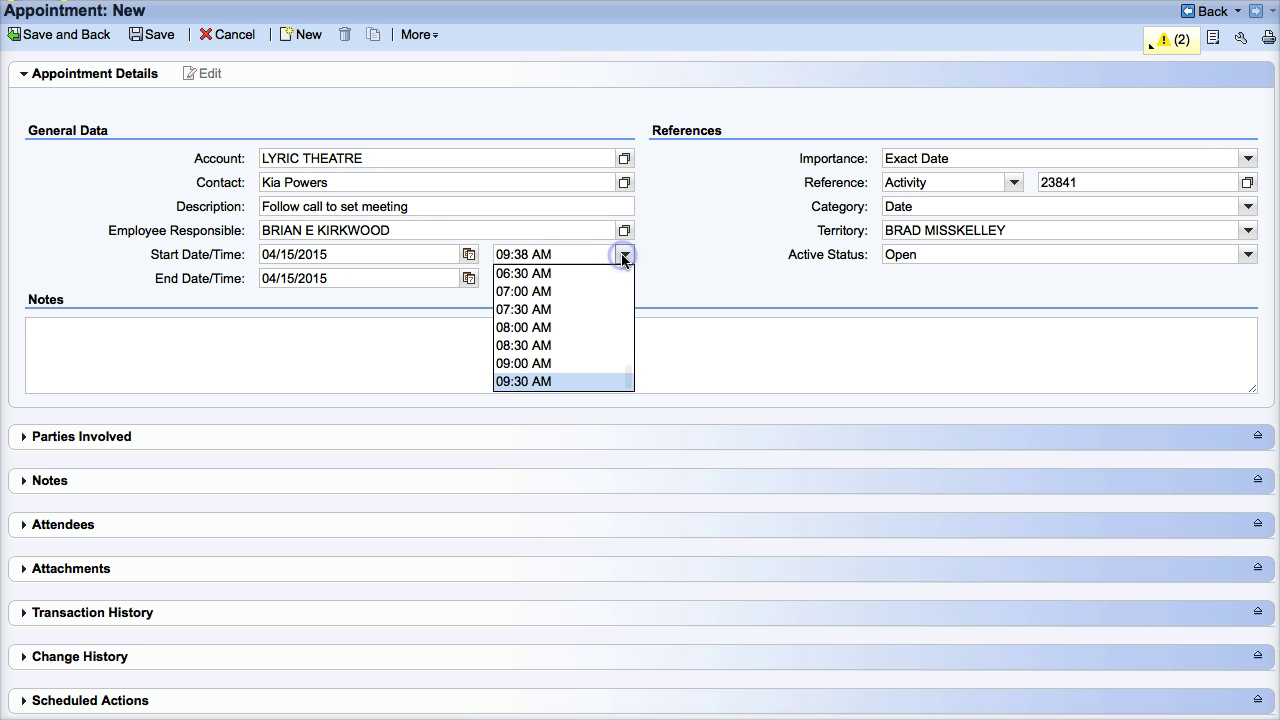
{"action": "left_click", "coordinate": [535, 330]}
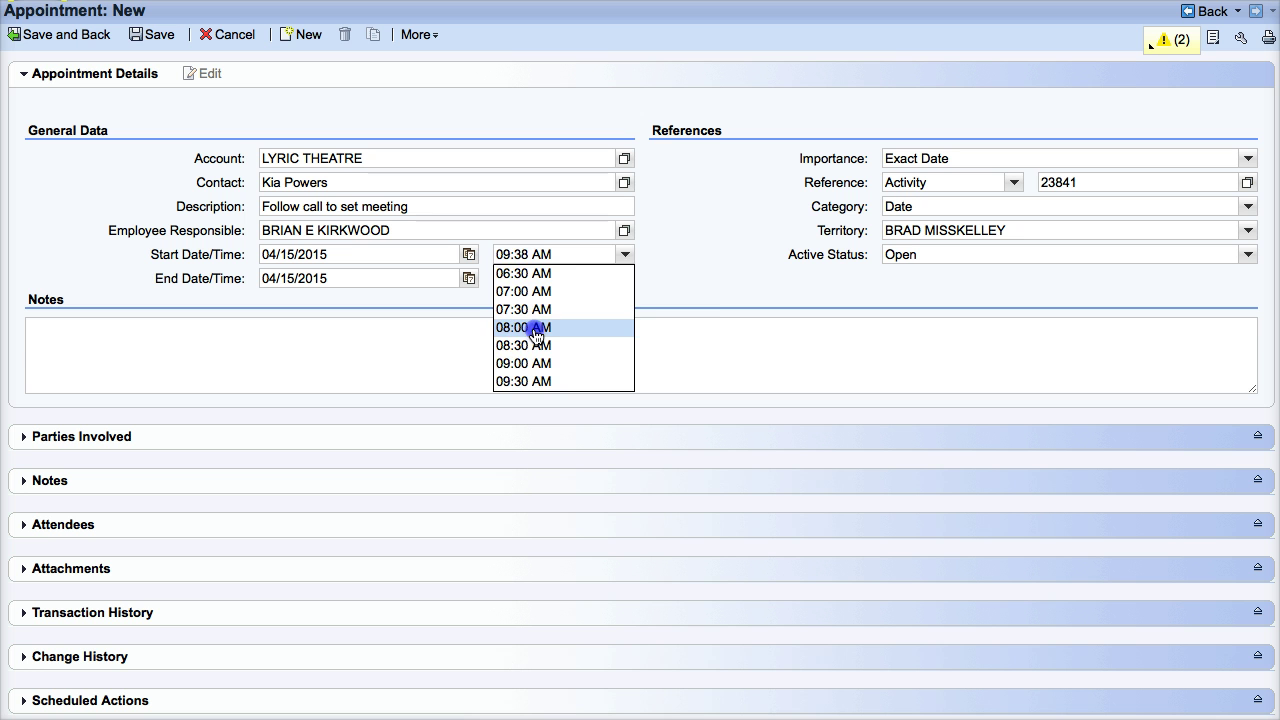
{"action": "left_click", "coordinate": [700, 282]}
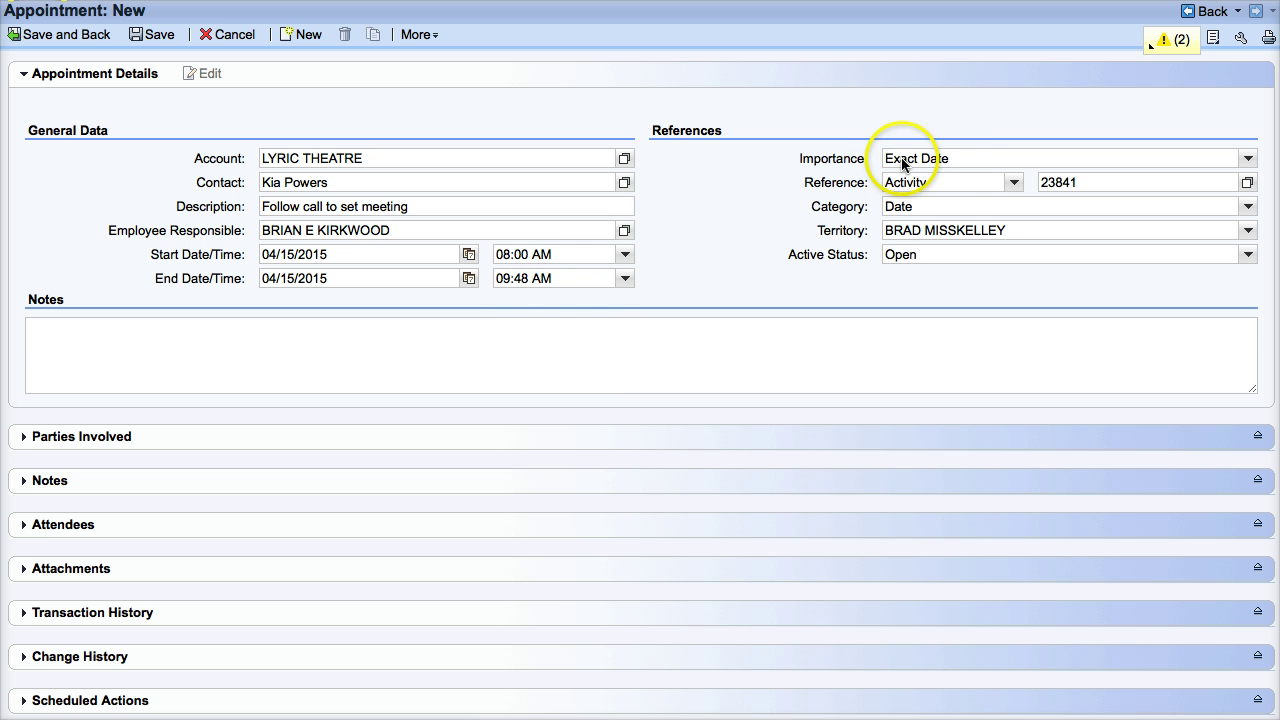
{"action": "left_click", "coordinate": [1079, 184]}
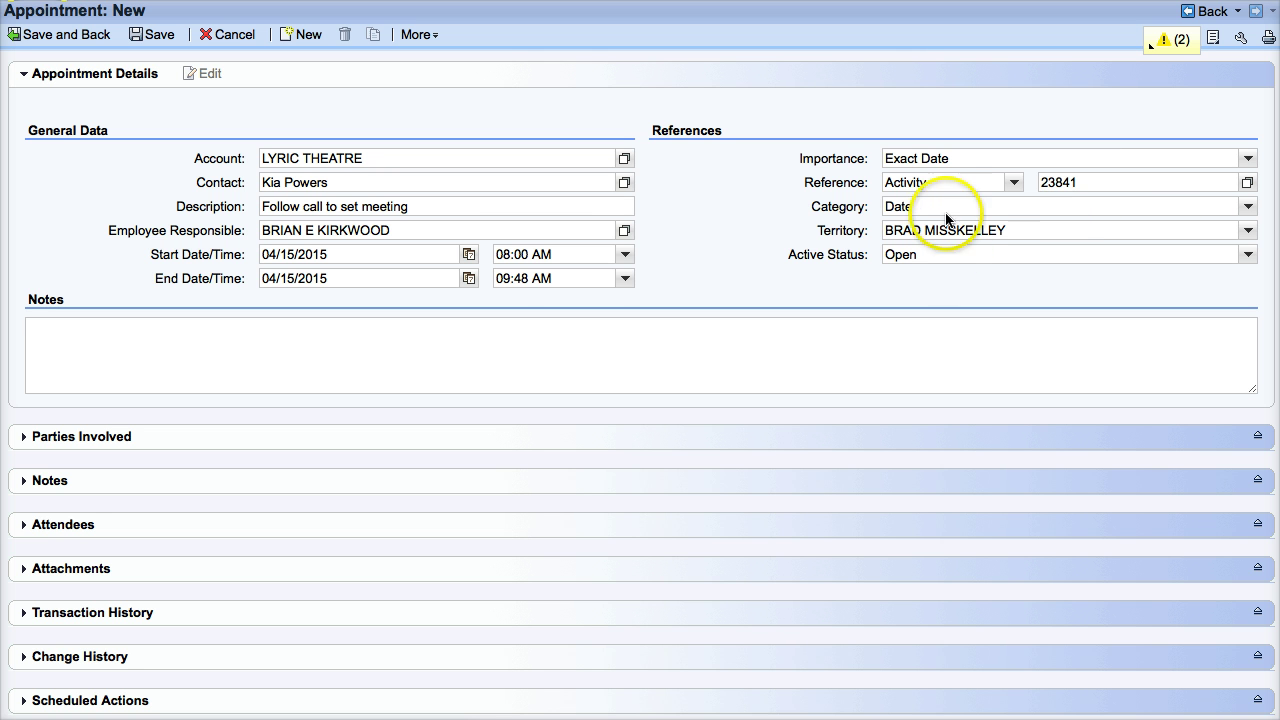
Enter the note "12-31-14 BK Call to set up meeting per visit on 12-31-14", then save the appointment and return to the call report.
{"action": "left_click", "coordinate": [475, 344]}
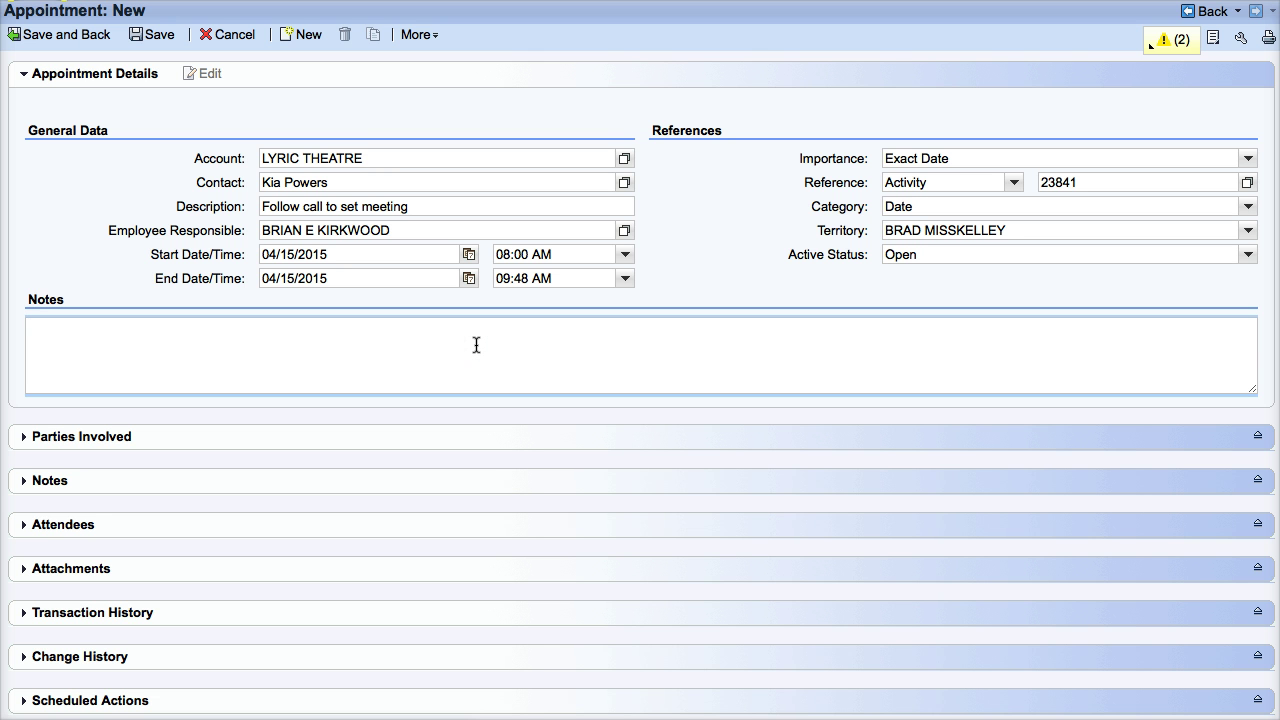
{"action": "type", "text": "12-31-14 BK  Call to set"}
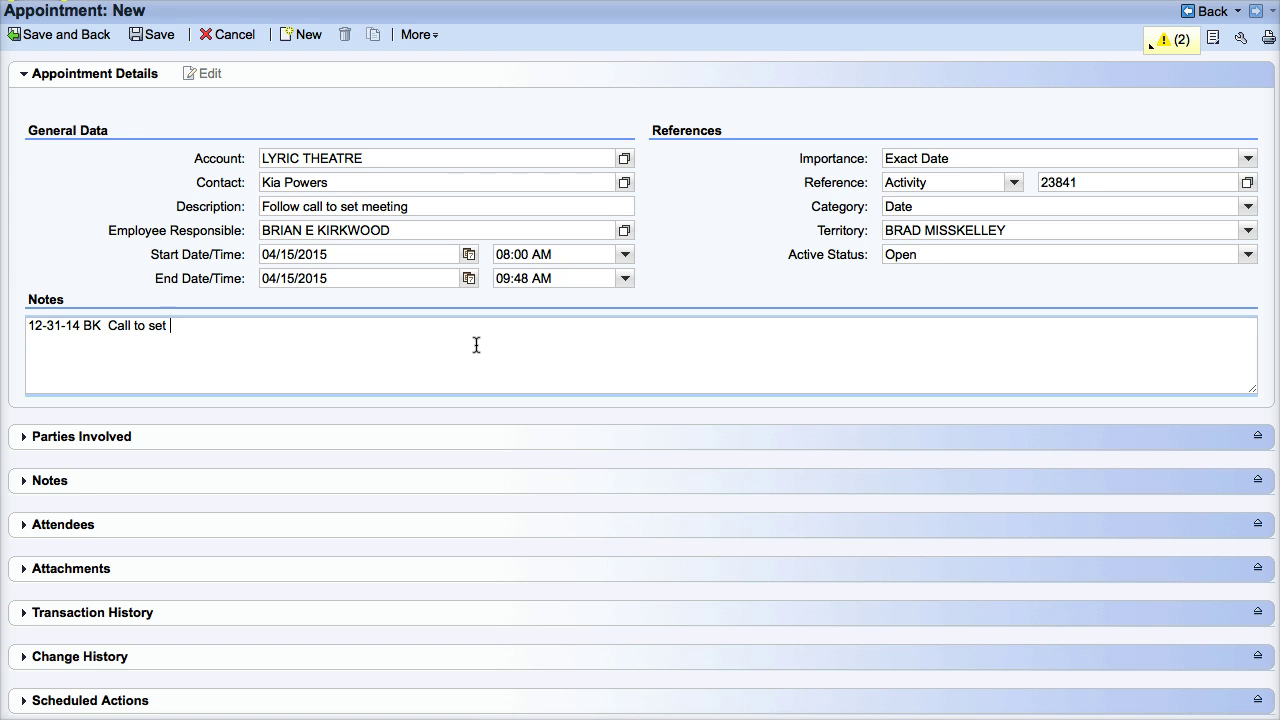
{"action": "type", "text": " up meeting per visit on 12-31"}
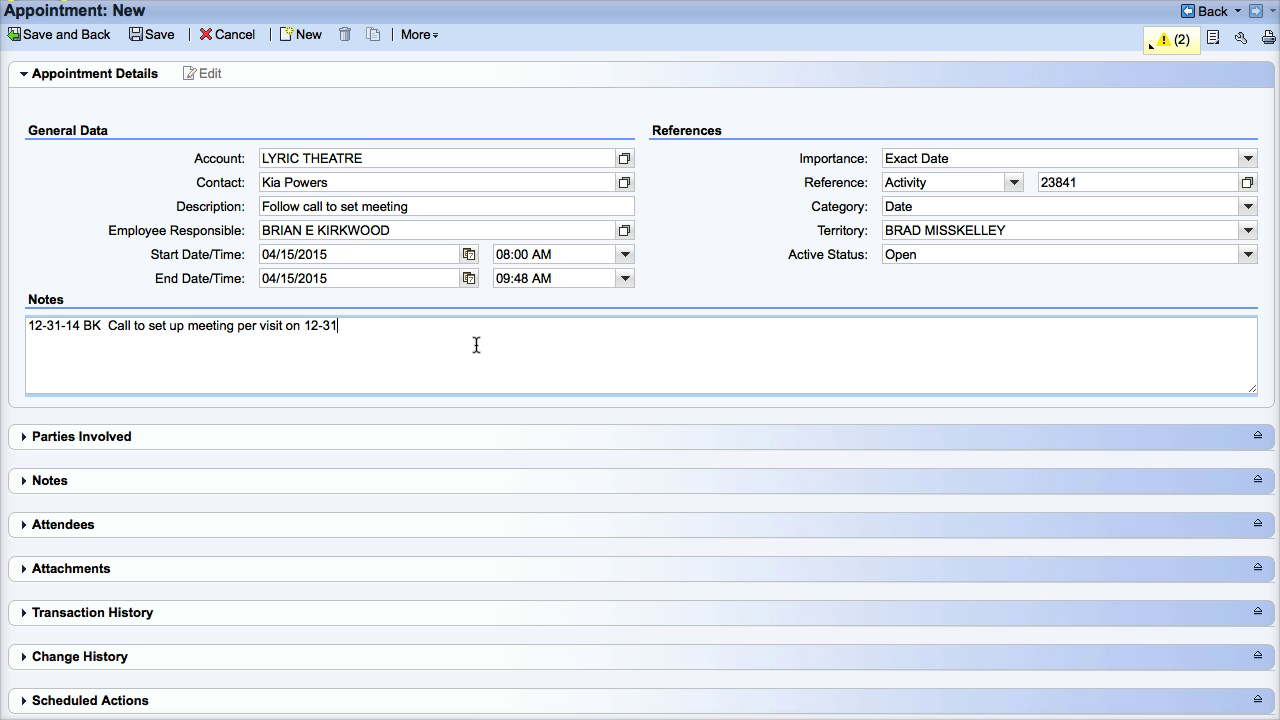
{"action": "type", "text": "-14"}
{"action": "left_click", "coordinate": [72, 42]}
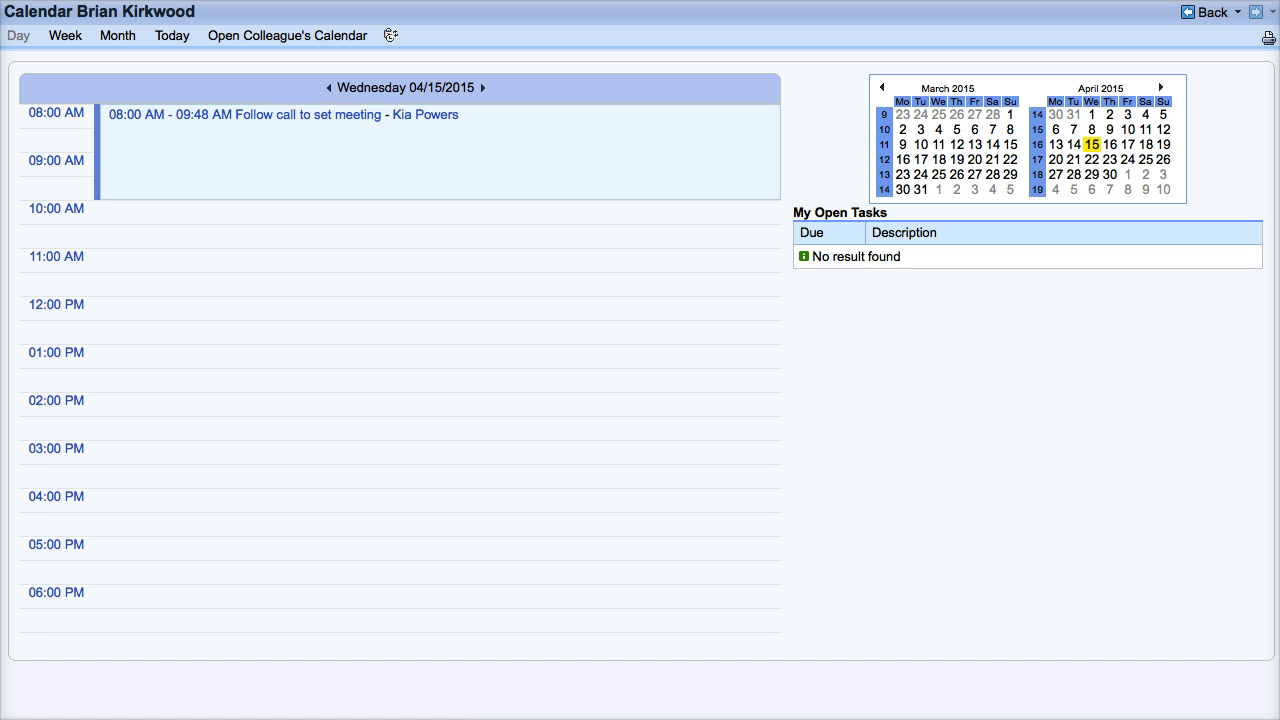
{"action": "left_click_drag", "start_coordinate": [195, 150], "coordinate": [391, 154]}
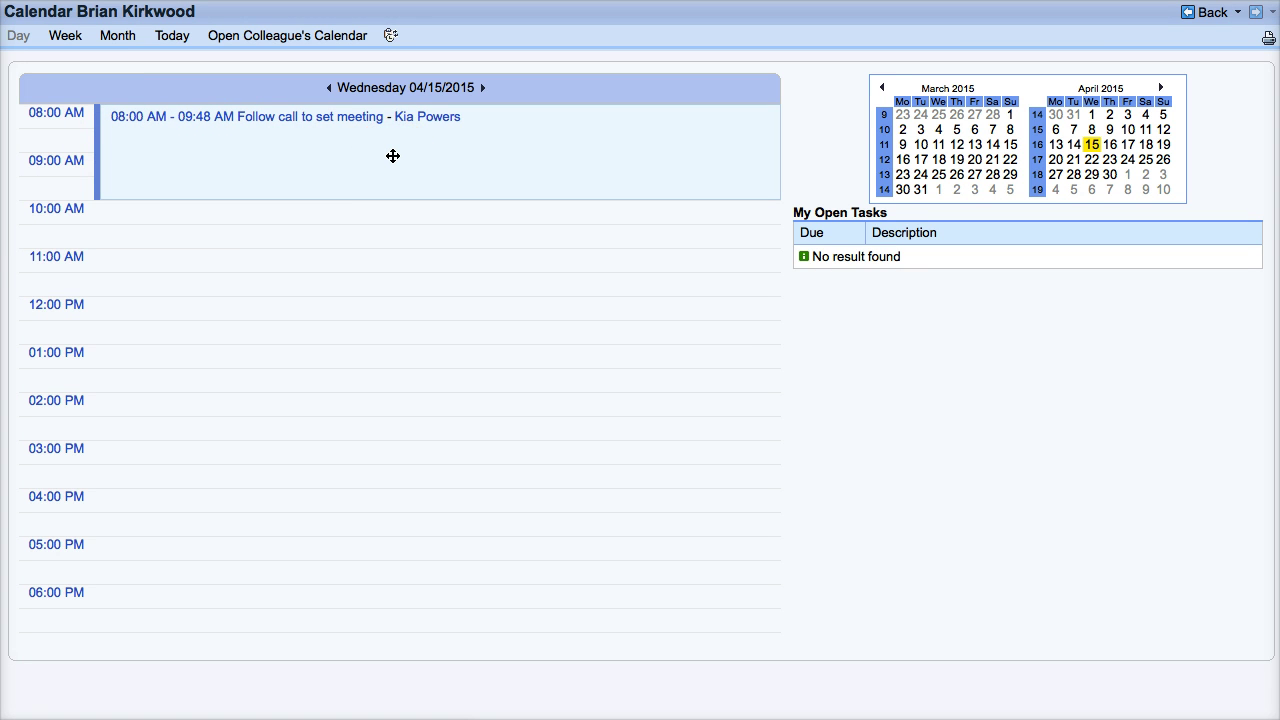
{"action": "left_click", "coordinate": [371, 156]}
{"action": "left_click", "coordinate": [348, 155]}
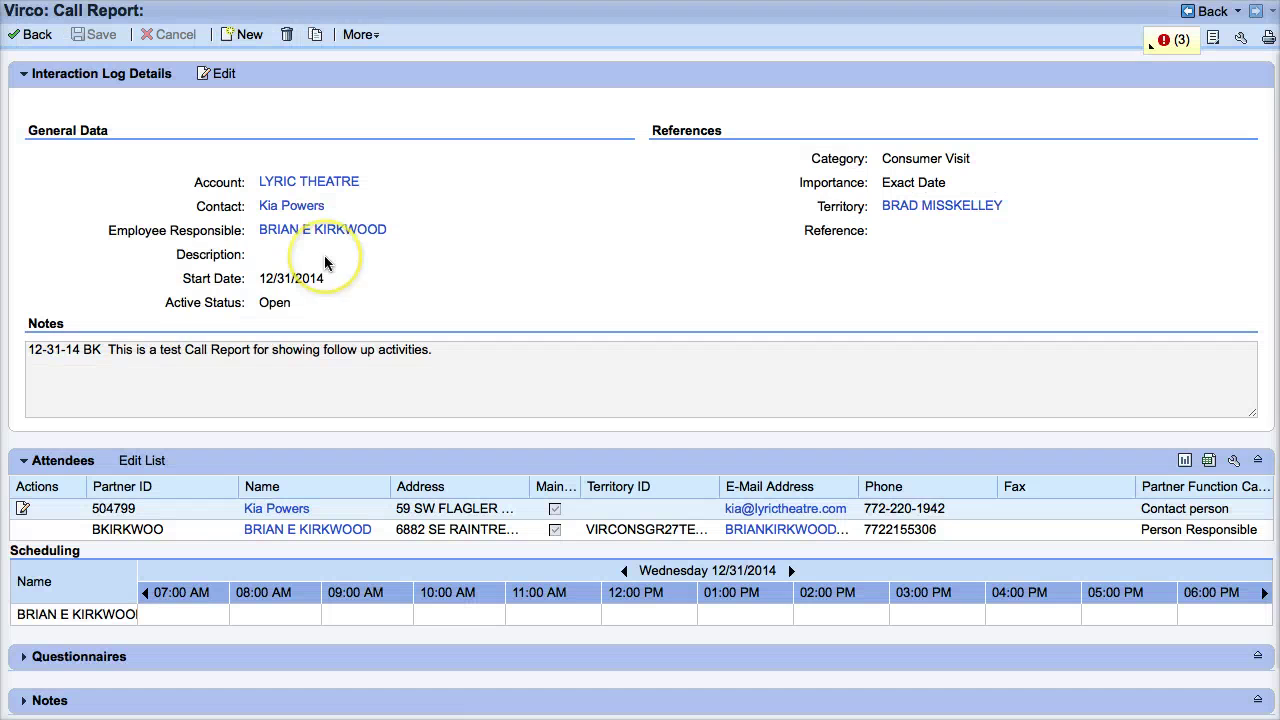
{"action": "left_click", "coordinate": [358, 263]}
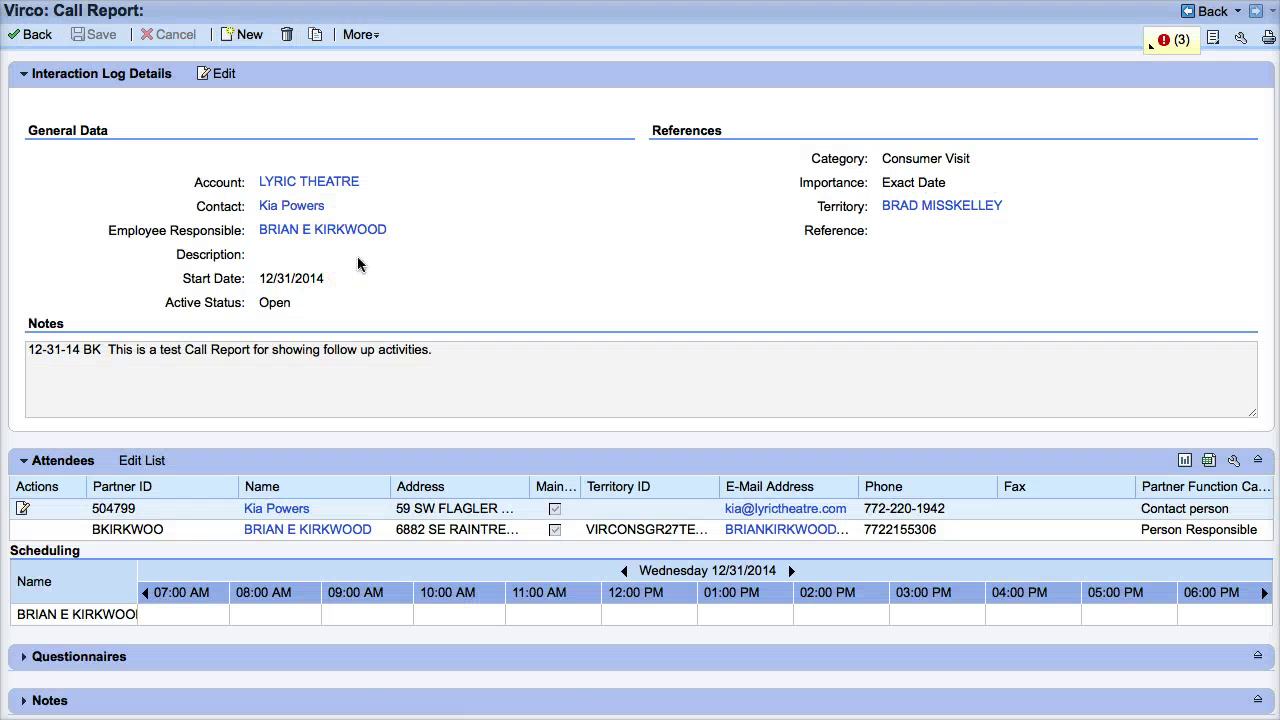
Create a follow-up of transaction type Virco: Task from the call report.
{"action": "left_click", "coordinate": [362, 36]}
{"action": "left_click", "coordinate": [370, 77]}
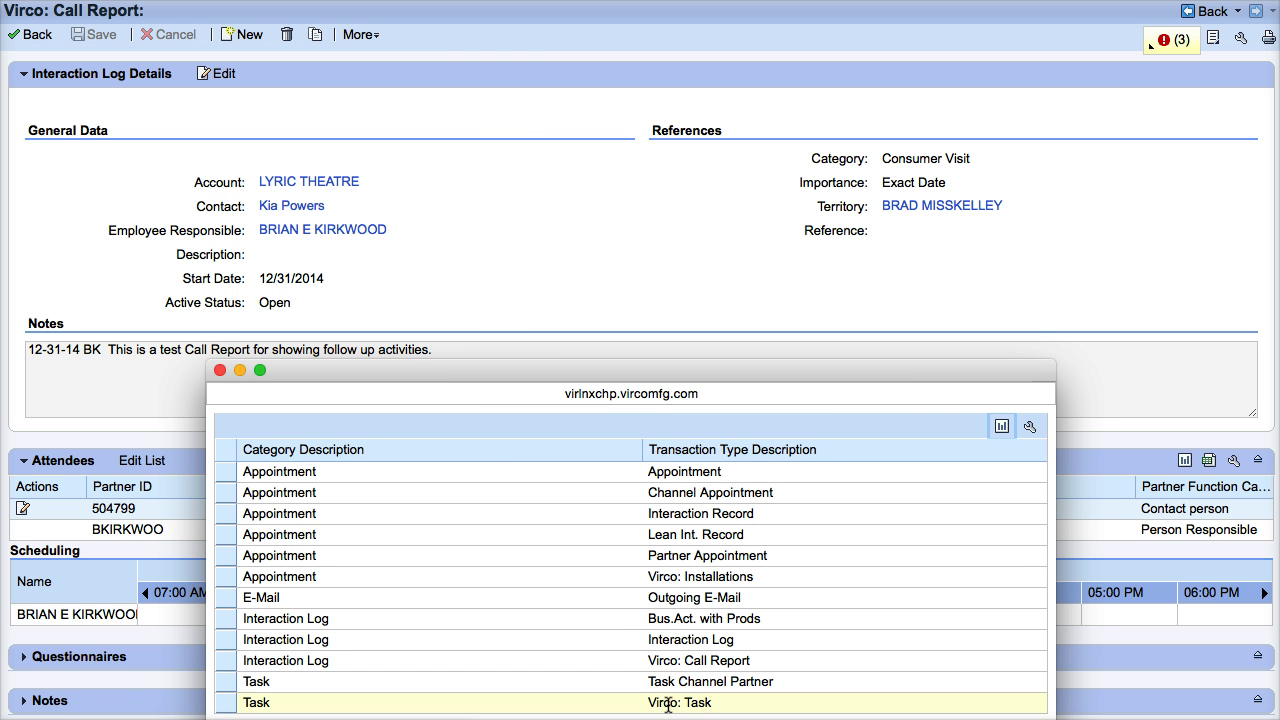
{"action": "left_click", "coordinate": [668, 704]}
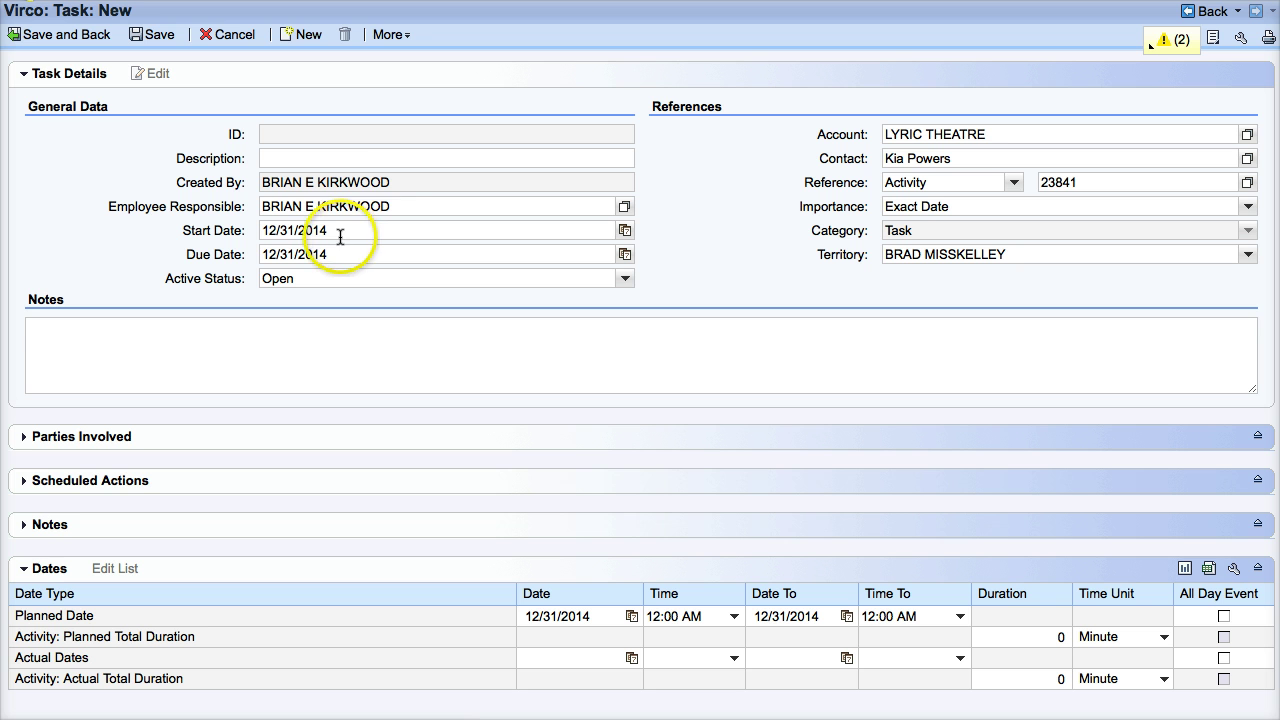
Enter "Set follow up meeting" as the new task's description.
{"action": "left_click", "coordinate": [396, 161]}
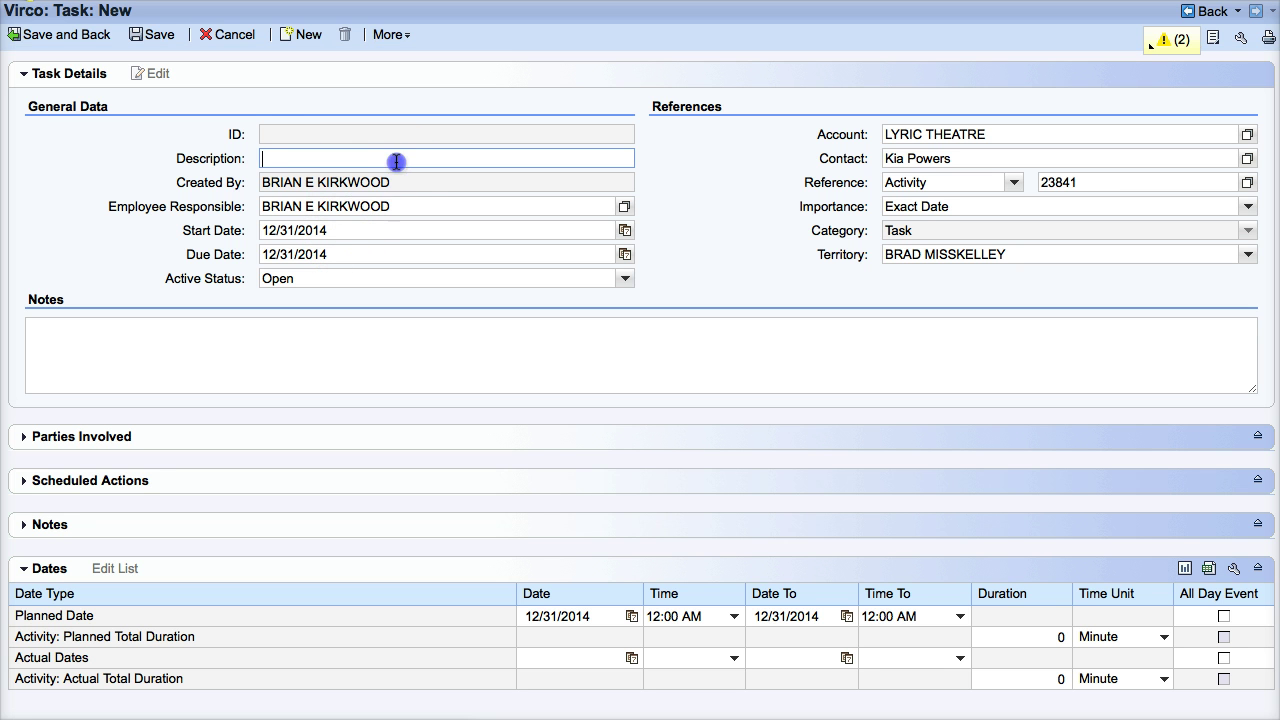
{"action": "type", "text": "Set follow up me"}
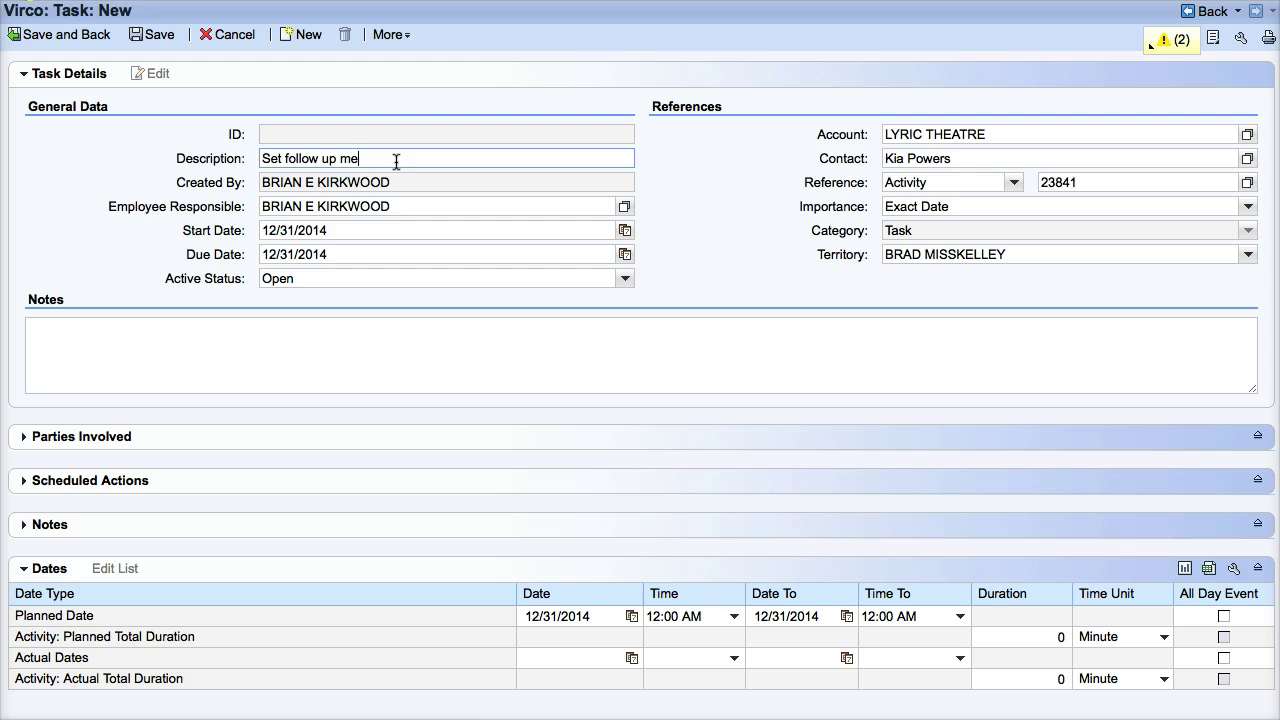
{"action": "type", "text": "eting"}
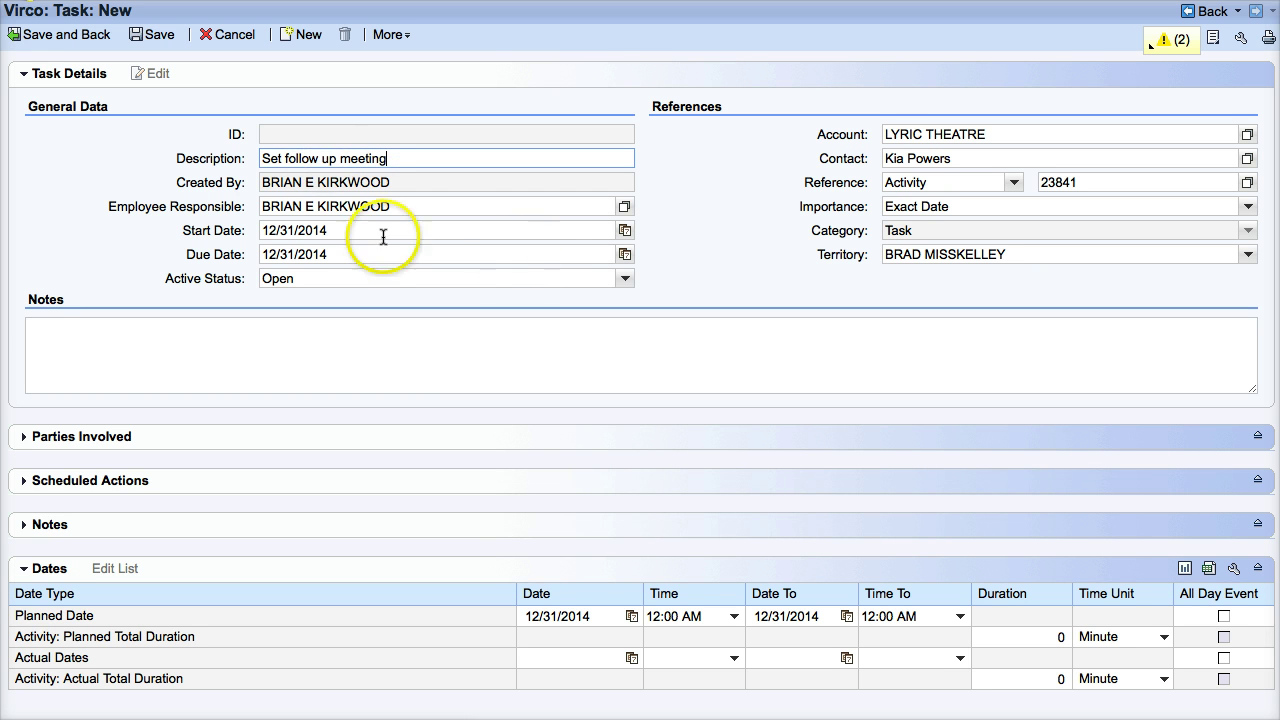
Set the task's start date to 04/15/2015.
{"action": "left_click", "coordinate": [624, 230]}
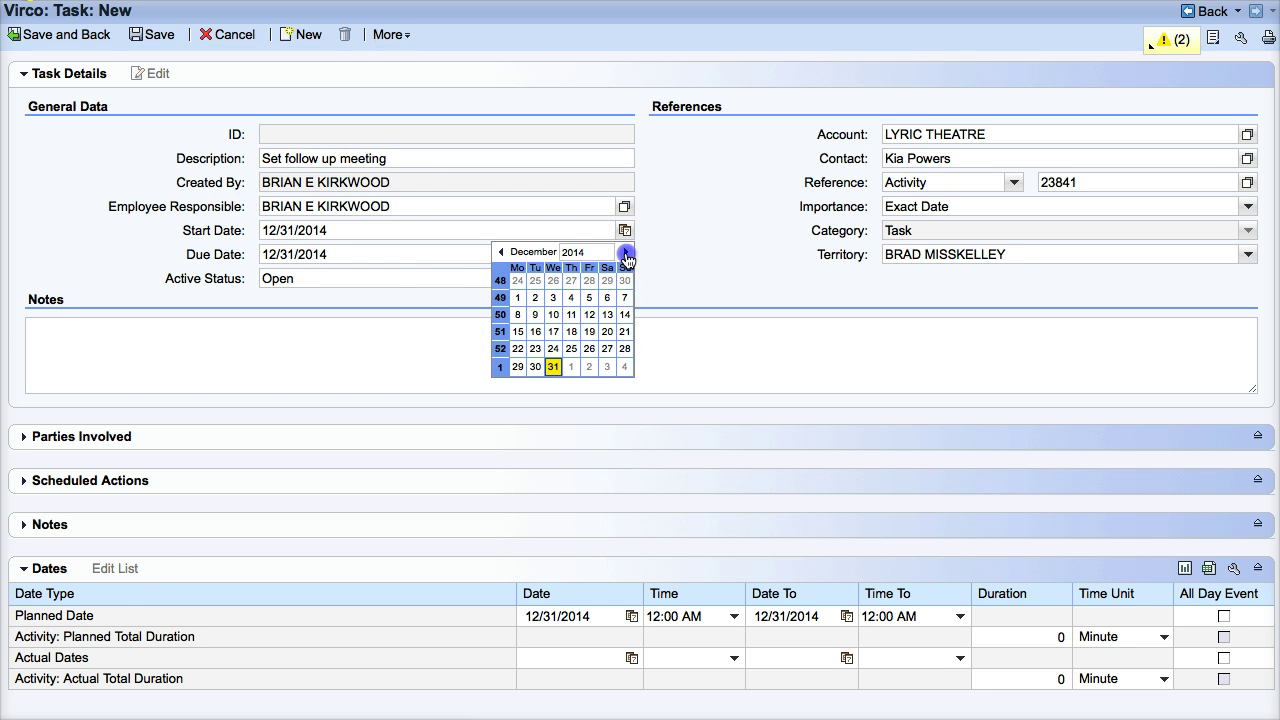
{"action": "left_click", "coordinate": [625, 252]}
{"action": "left_click", "coordinate": [625, 252]}
{"action": "left_click", "coordinate": [625, 252]}
{"action": "left_click", "coordinate": [625, 252]}
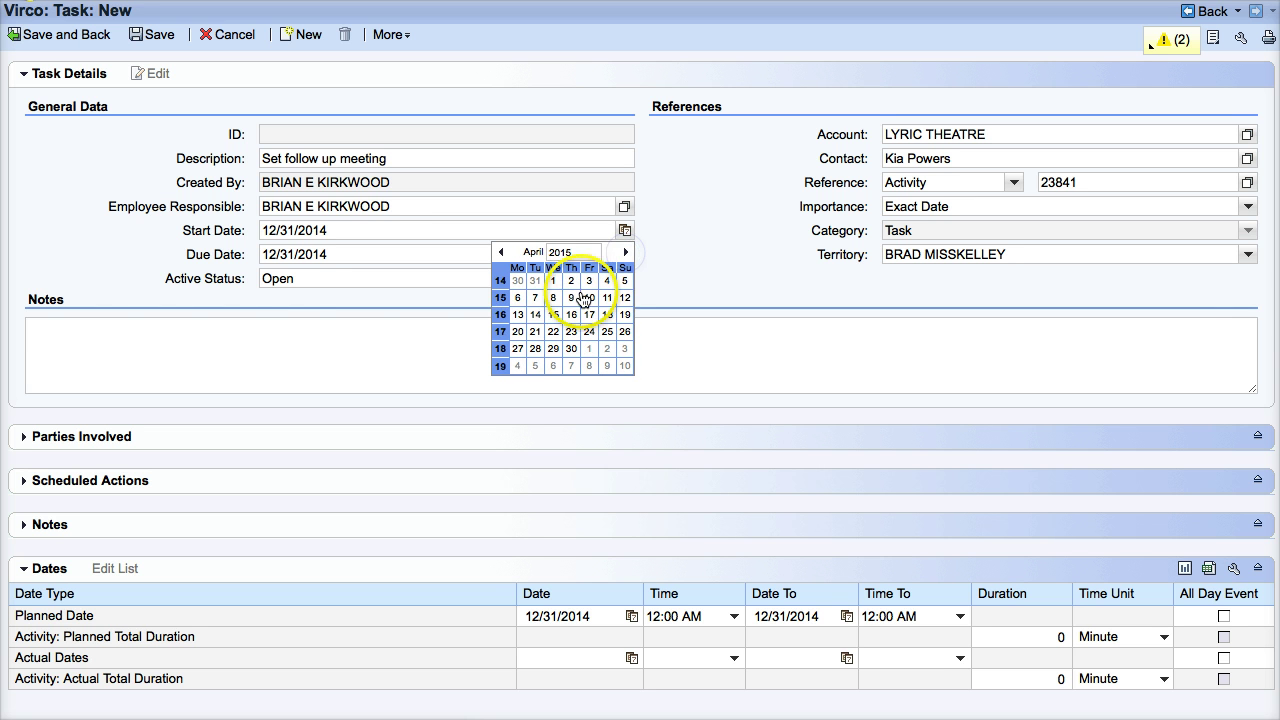
{"action": "left_click", "coordinate": [556, 314]}
Set the task's due date to 04/15/2015.
{"action": "left_click", "coordinate": [623, 253]}
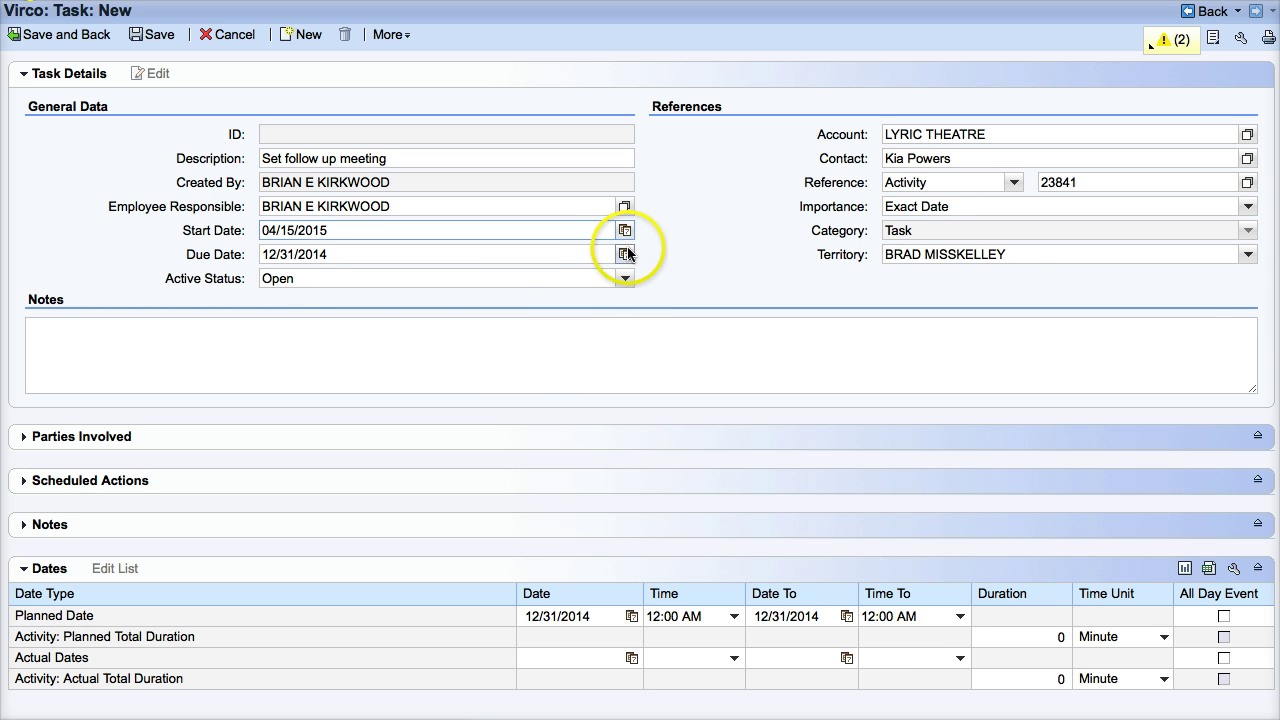
{"action": "left_click", "coordinate": [628, 276]}
{"action": "left_click", "coordinate": [628, 276]}
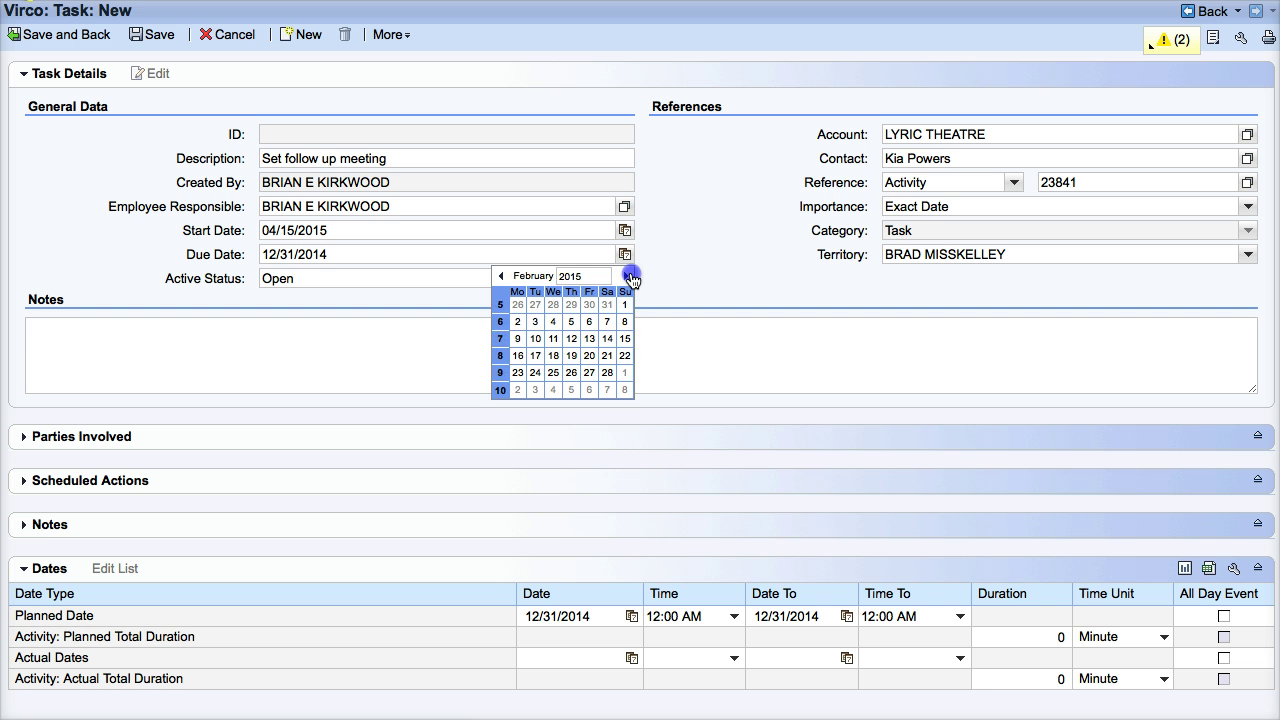
{"action": "left_click", "coordinate": [628, 276]}
{"action": "left_click", "coordinate": [628, 276]}
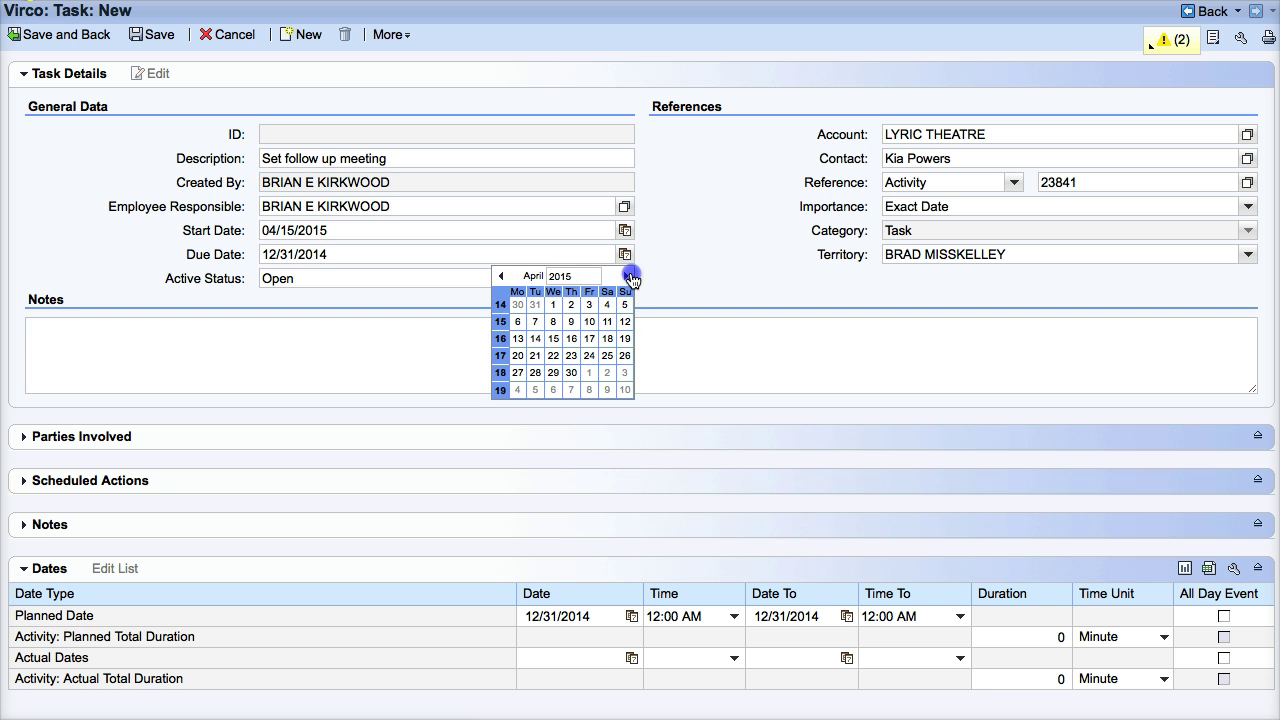
{"action": "left_click", "coordinate": [555, 340]}
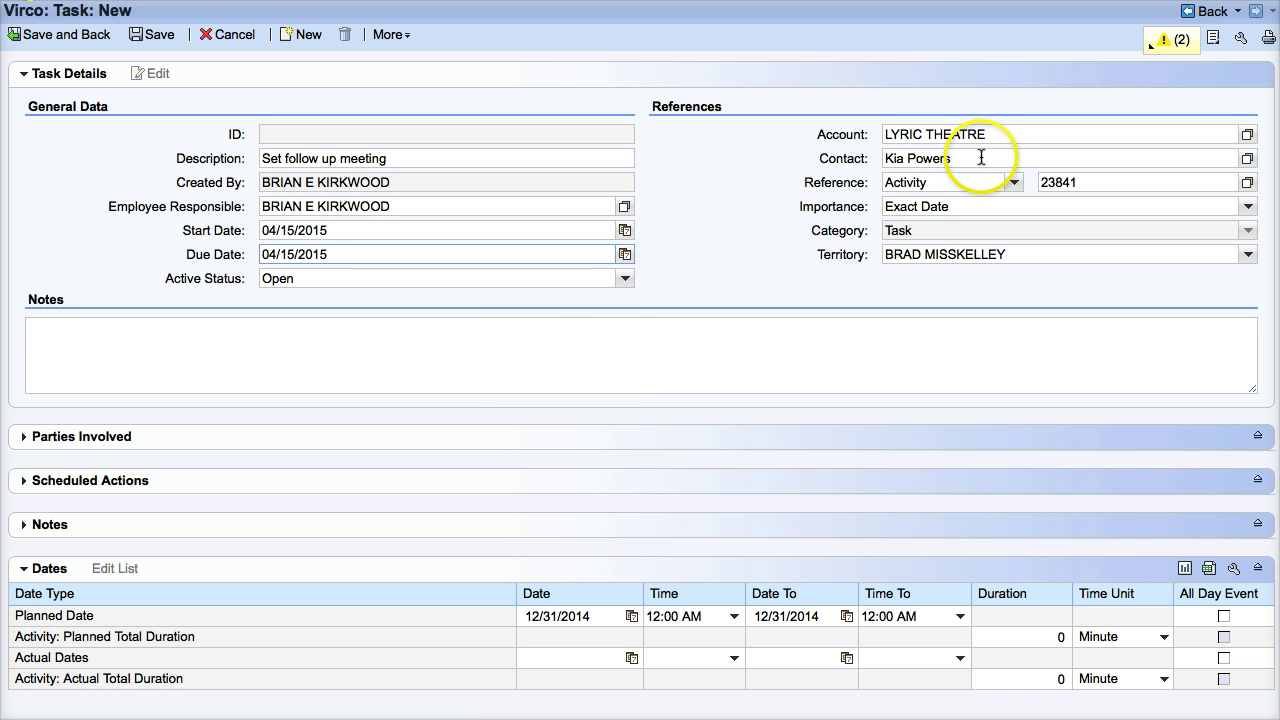
Enter the task note "12-31-14 BK Call to make follow up appointment from Dec call.." and save the task, returning to the call report.
{"action": "left_click", "coordinate": [503, 332]}
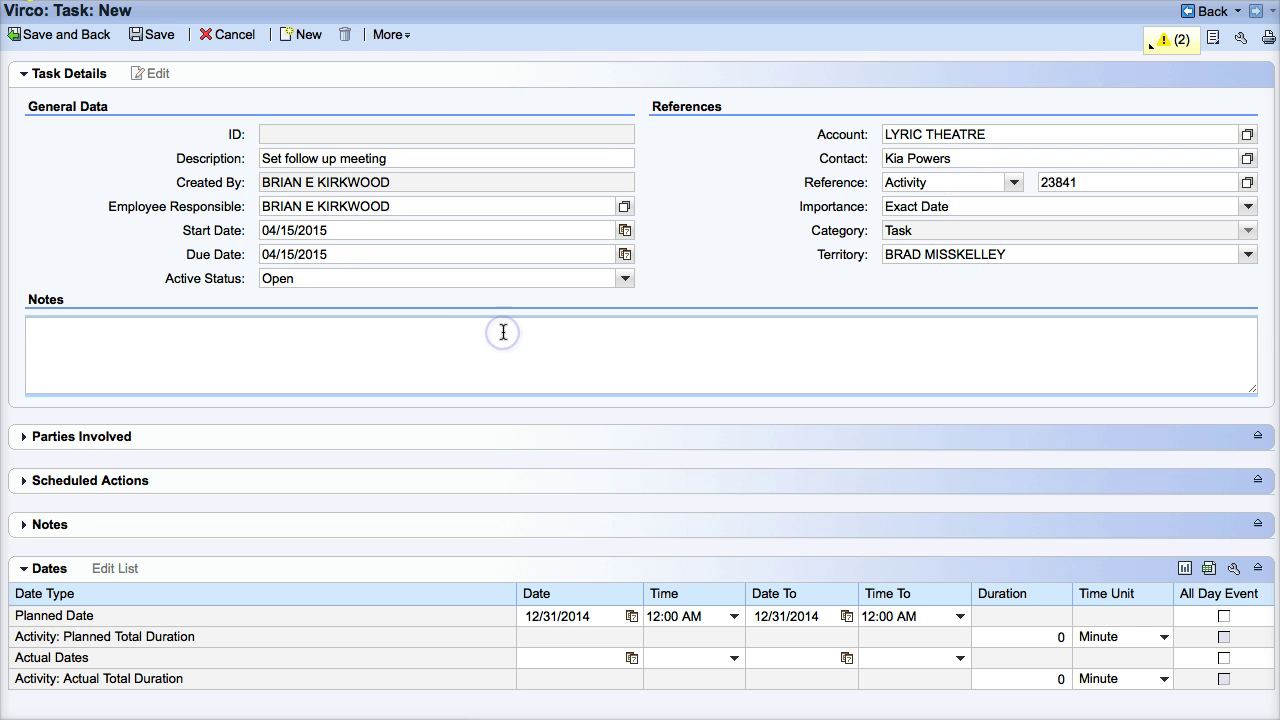
{"action": "type", "text": "12-31-14 BK  Call to ma"}
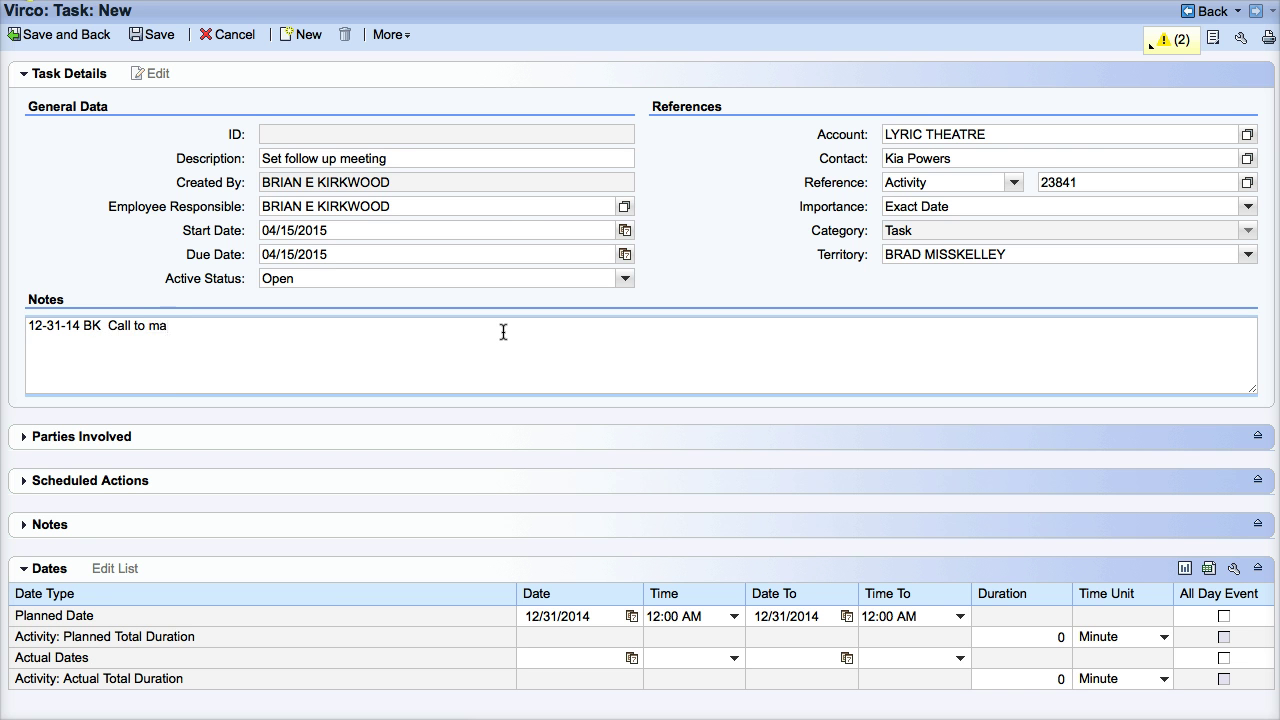
{"action": "type", "text": "ke follow up appoint"}
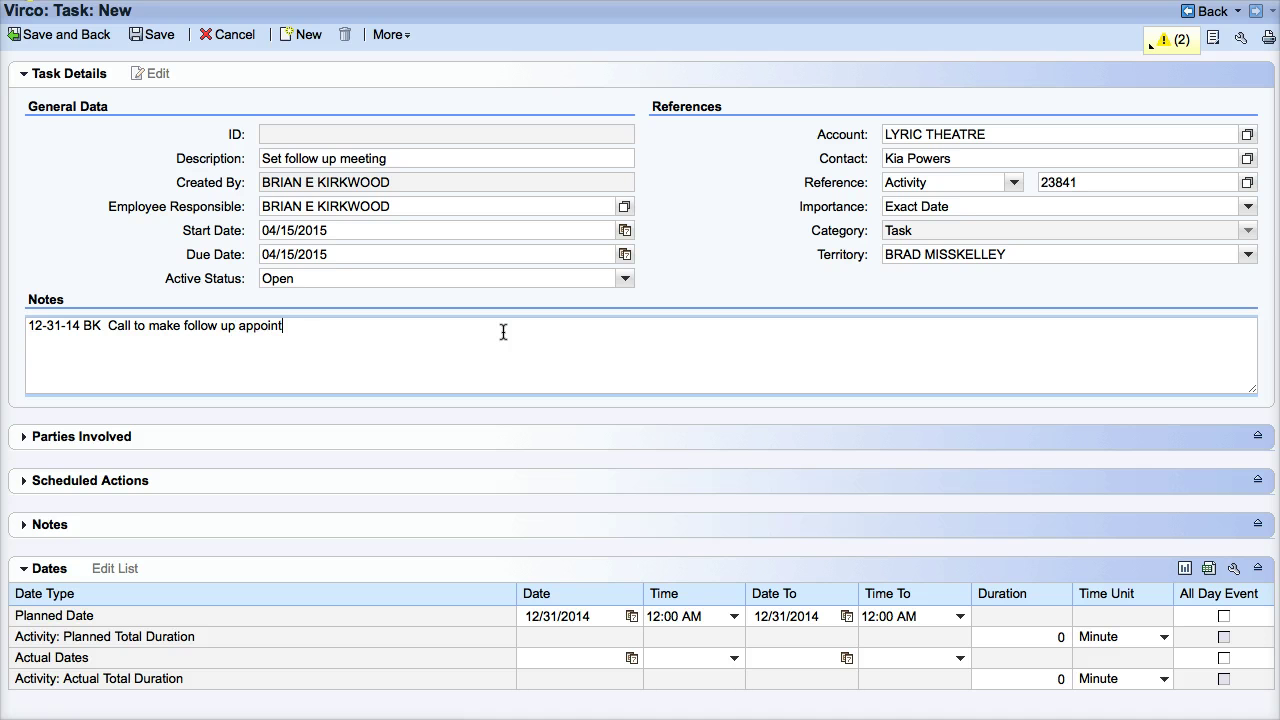
{"action": "type", "text": "ment from Dec call.."}
{"action": "left_click", "coordinate": [80, 40]}
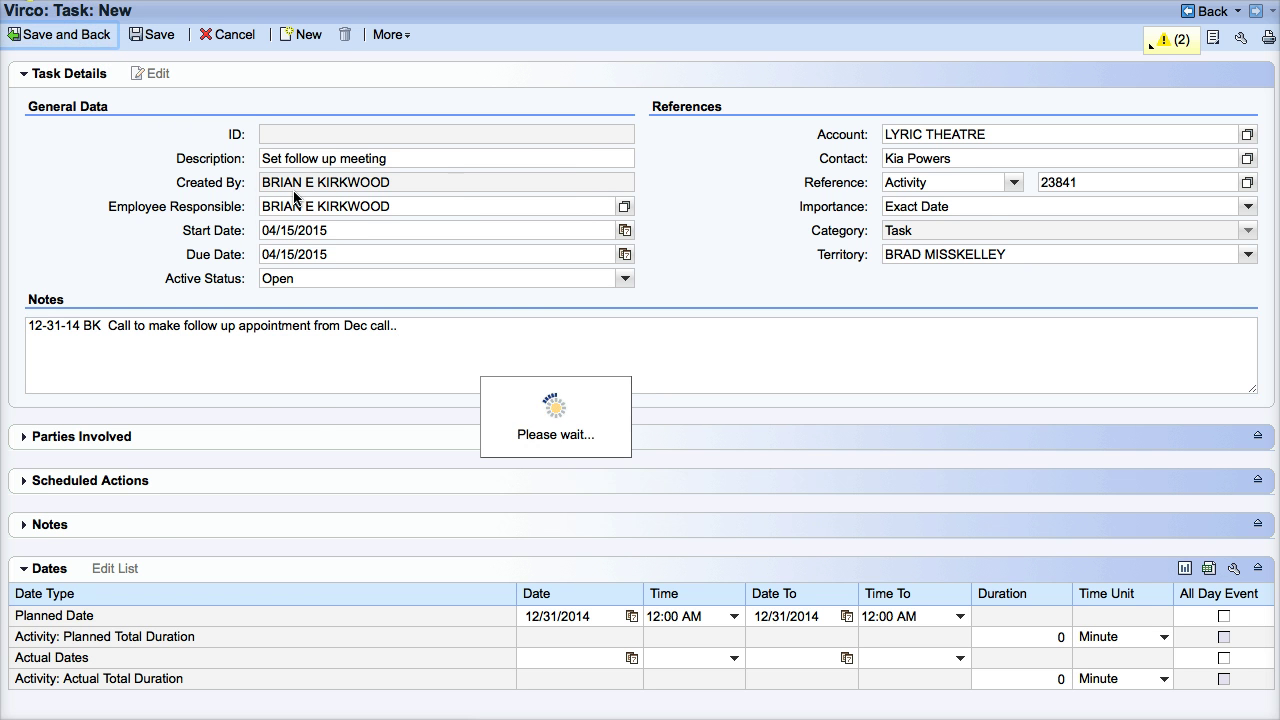